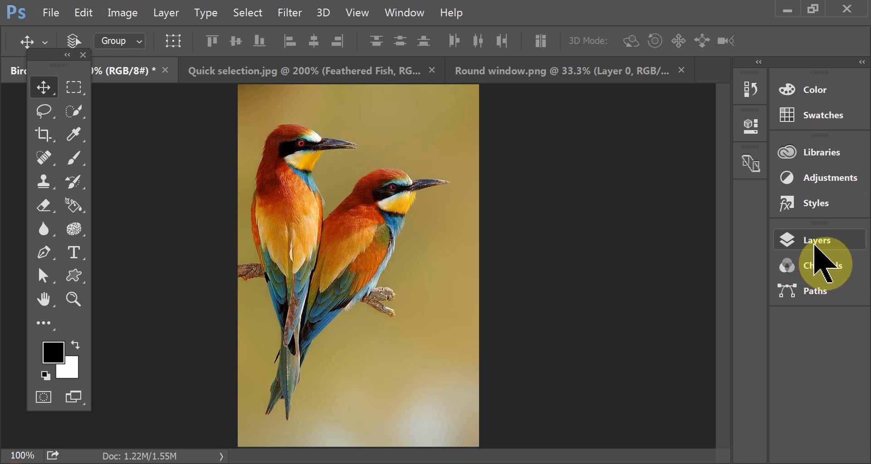
- Load the Alpha 1 channel as a selection outlining the two birds
{"action": "left_click", "coordinate": [814, 245]}
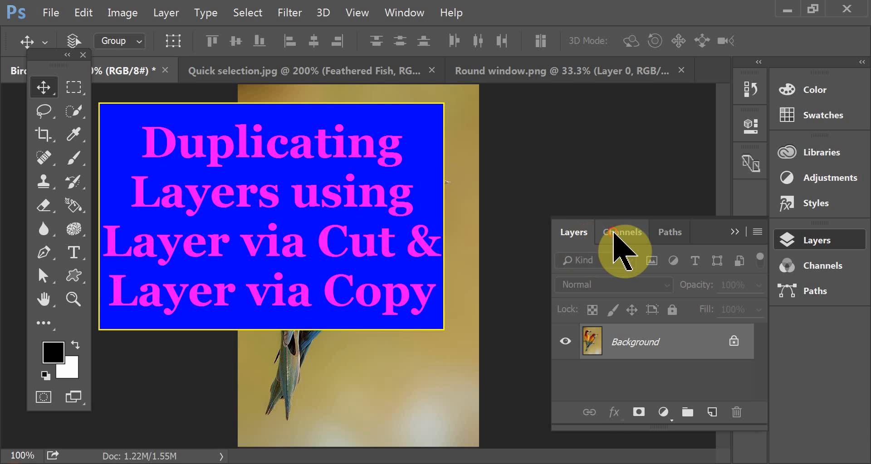
{"action": "left_click", "coordinate": [620, 232]}
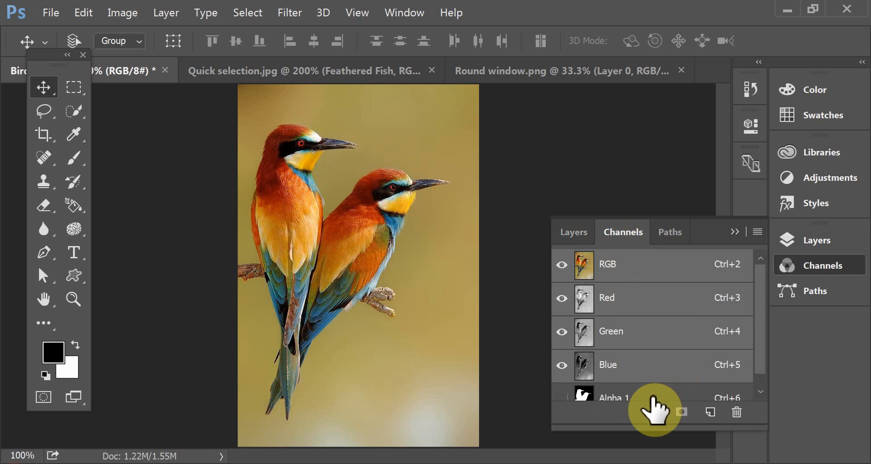
{"action": "left_click", "coordinate": [628, 396], "text": "ctrl"}
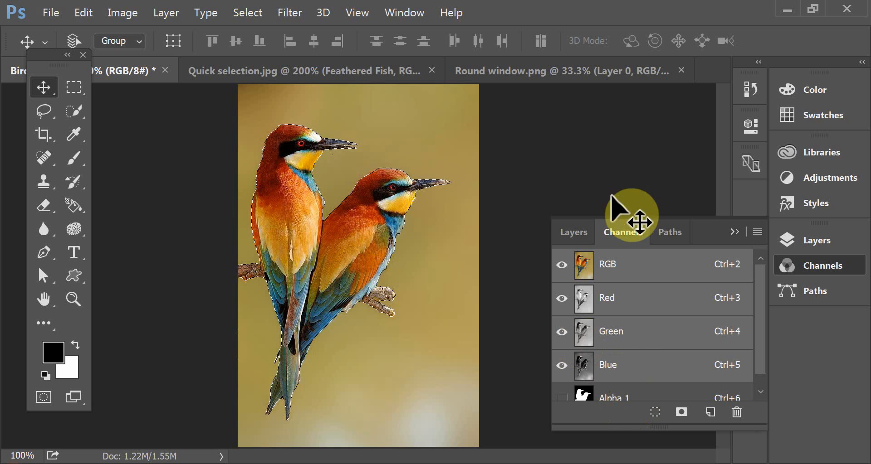
- Copy the selected birds from the Background onto a new layer with Layer Via Copy
{"action": "left_click", "coordinate": [574, 233]}
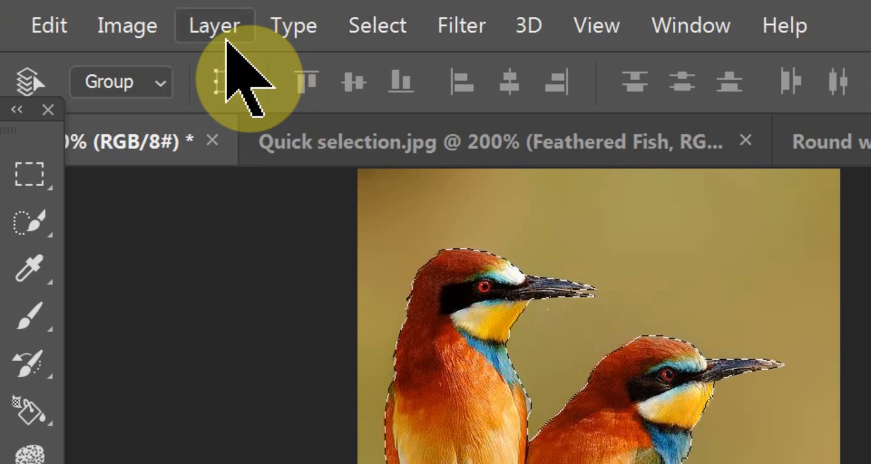
{"action": "left_click", "coordinate": [228, 28]}
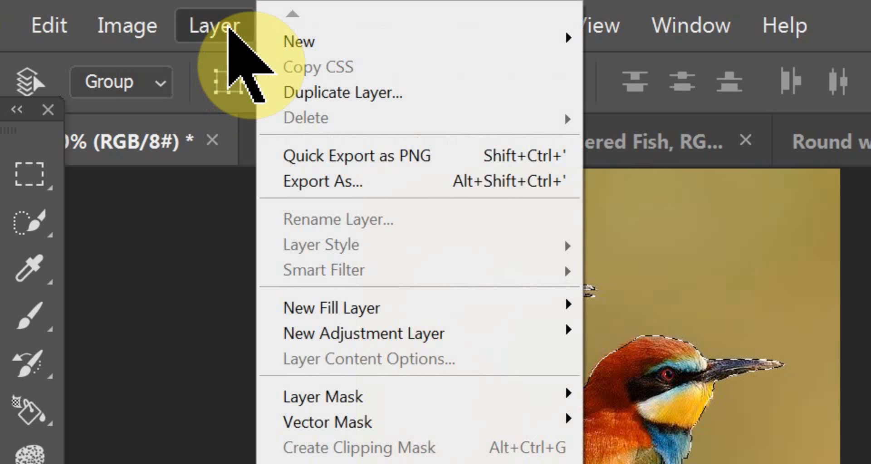
{"action": "mouse_move", "coordinate": [303, 40]}
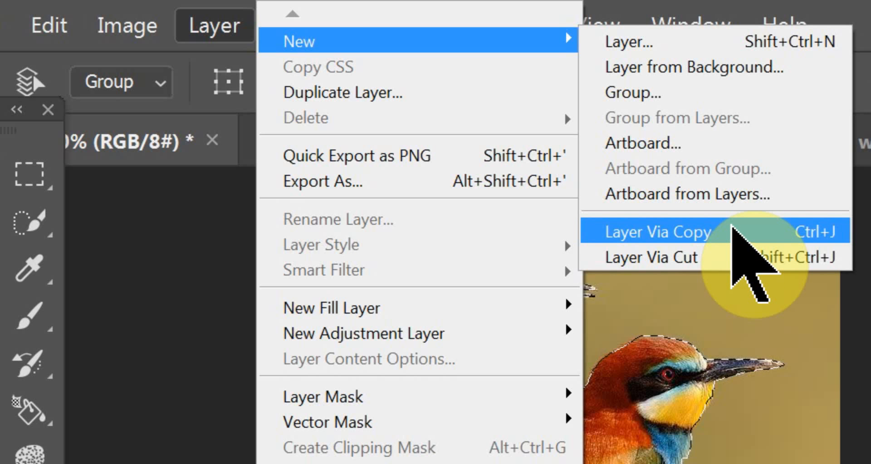
{"action": "left_click", "coordinate": [731, 229]}
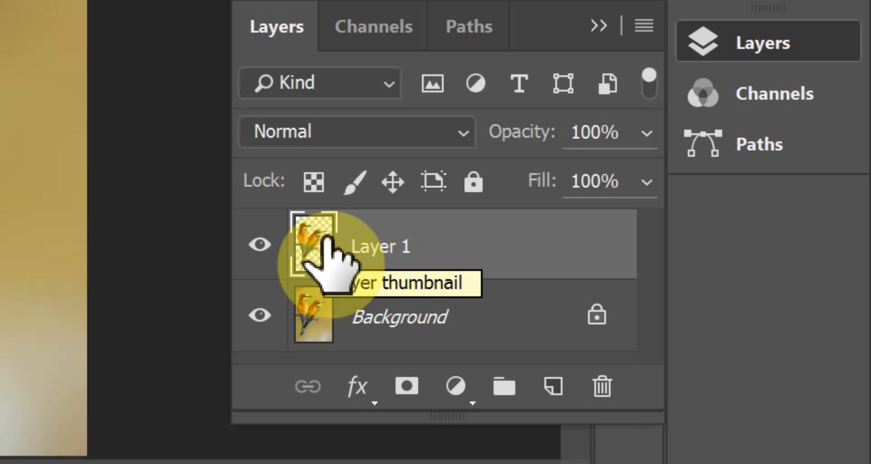
- Make the Background layer active and move the selected birds onto a new layer with Layer Via Cut
{"action": "left_click", "coordinate": [321, 313]}
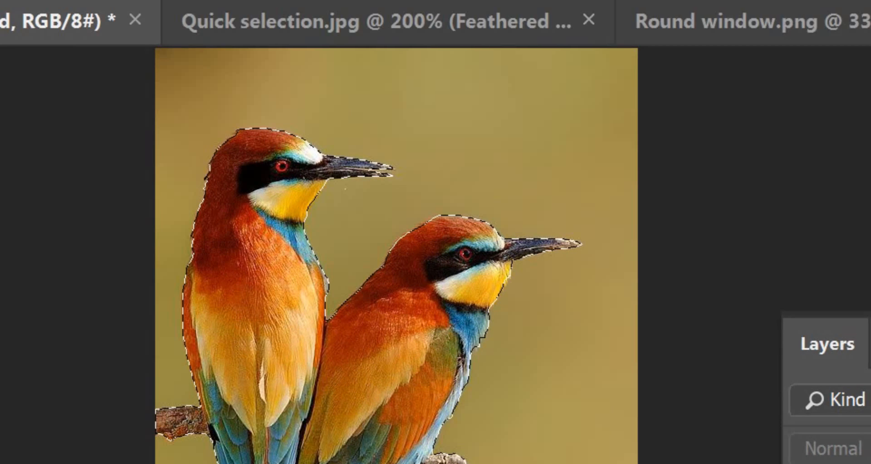
{"action": "left_click", "coordinate": [221, 24]}
{"action": "mouse_move", "coordinate": [356, 41]}
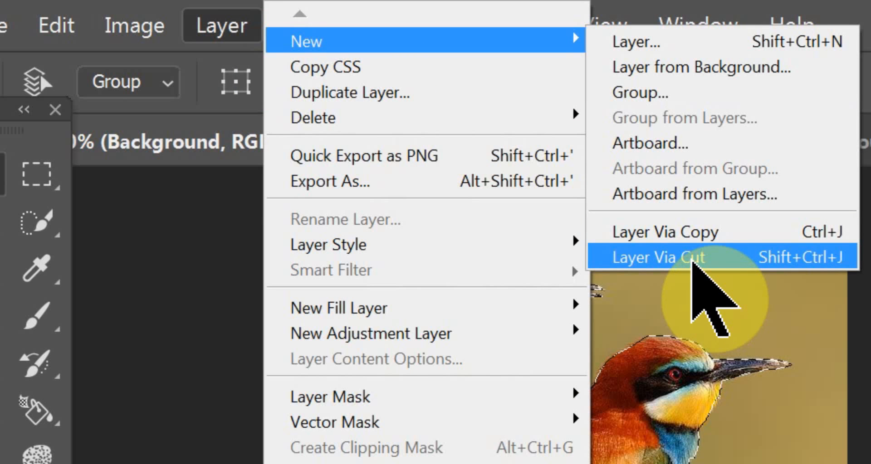
{"action": "left_click", "coordinate": [691, 263]}
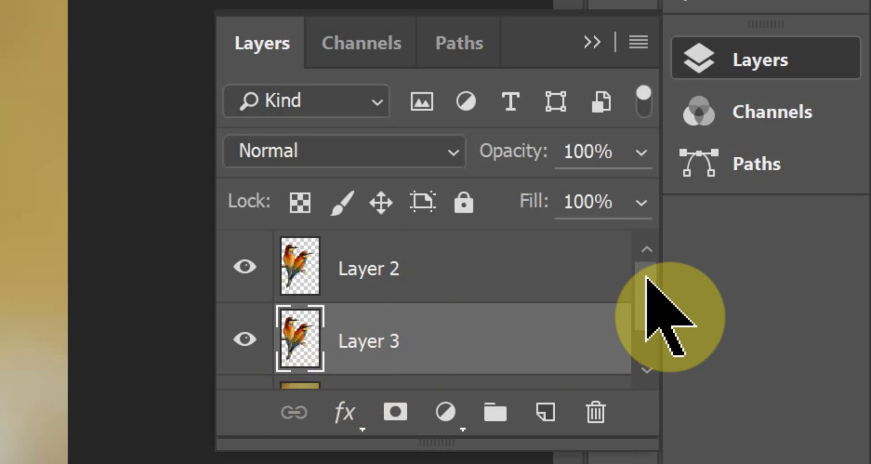
- Select the Background layer and hide the cut birds layer directly above it to inspect the Background
{"action": "left_click_drag", "start_coordinate": [646, 279], "coordinate": [647, 329]}
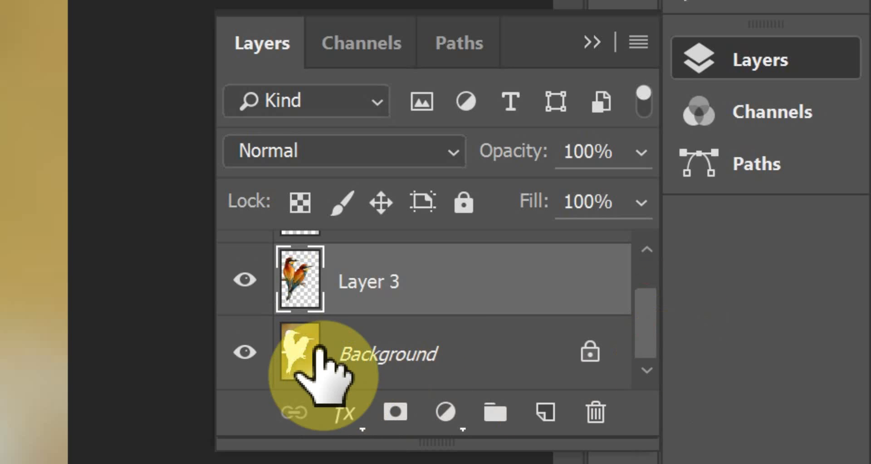
{"action": "left_click", "coordinate": [371, 348]}
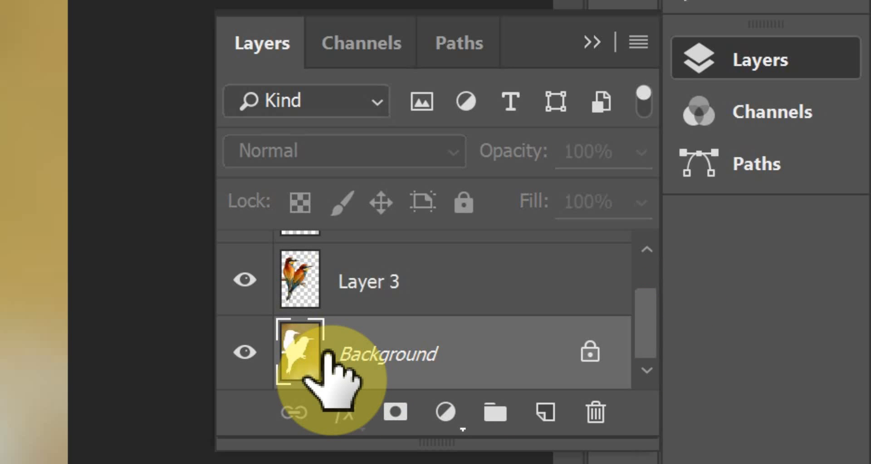
{"action": "left_click", "coordinate": [245, 279]}
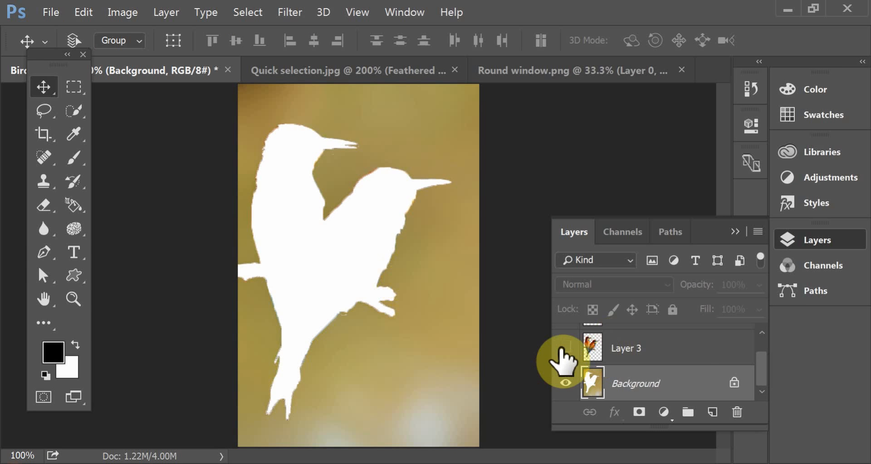
{"action": "left_click", "coordinate": [472, 327]}
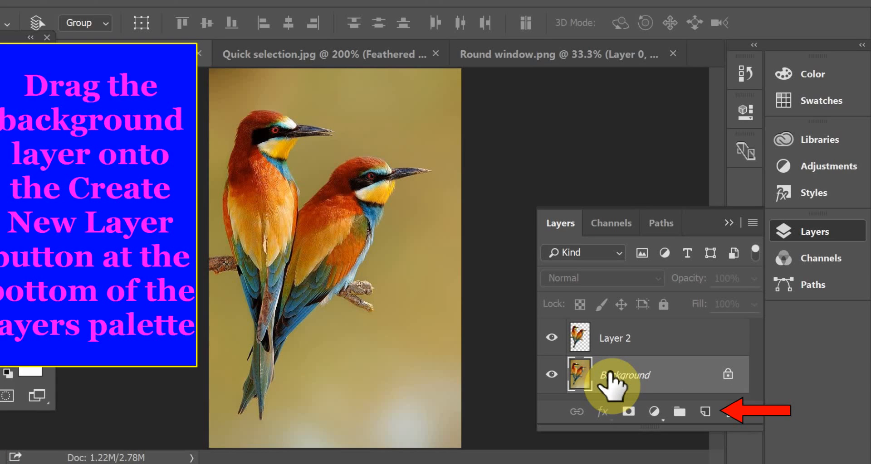
- Duplicate the whole Background layer directly within the layer stack
{"action": "left_click_drag", "start_coordinate": [621, 383], "coordinate": [711, 411]}
{"action": "left_click_drag", "start_coordinate": [551, 388], "coordinate": [555, 389]}
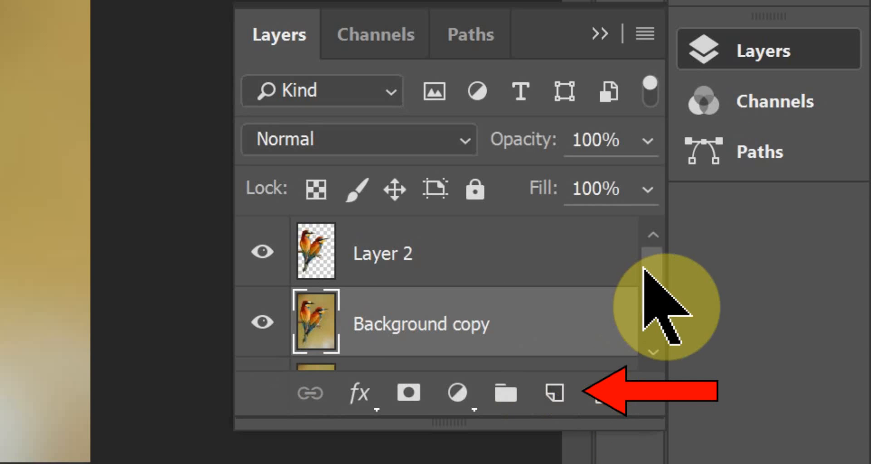
{"action": "left_click_drag", "start_coordinate": [643, 268], "coordinate": [641, 339]}
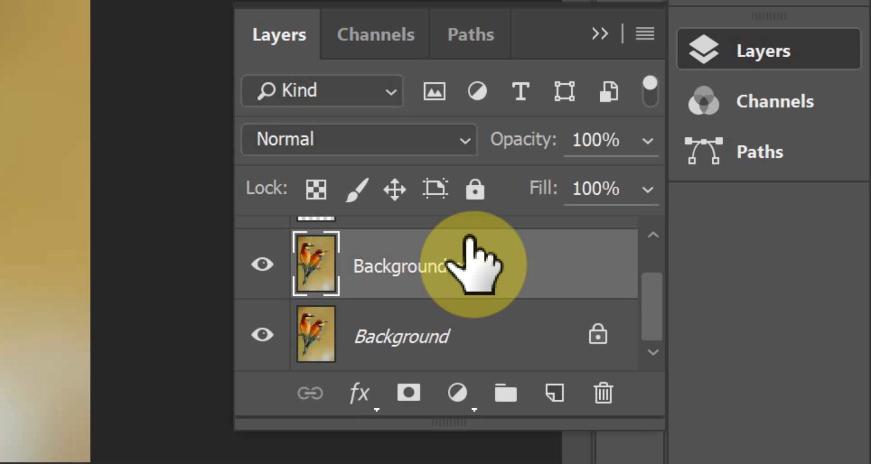
- Duplicate the Background layer again within Birds 3.jpg using the Duplicate Layer command, keeping the suggested name
{"action": "left_click", "coordinate": [380, 340]}
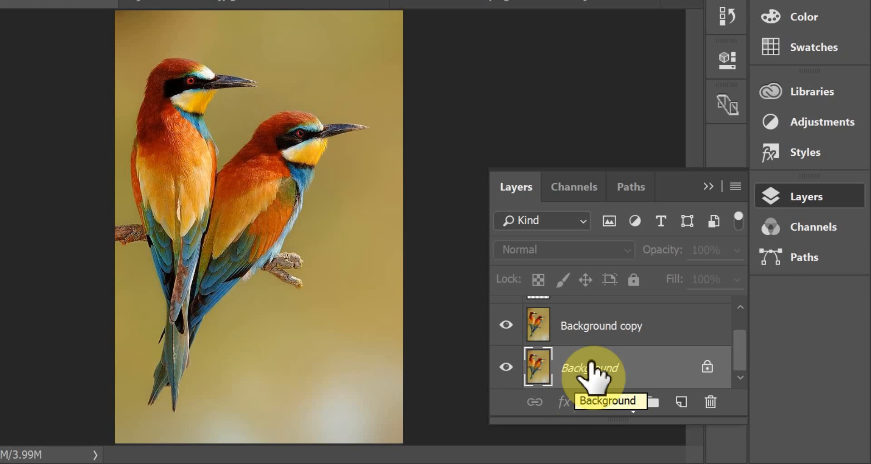
{"action": "left_click", "coordinate": [736, 187]}
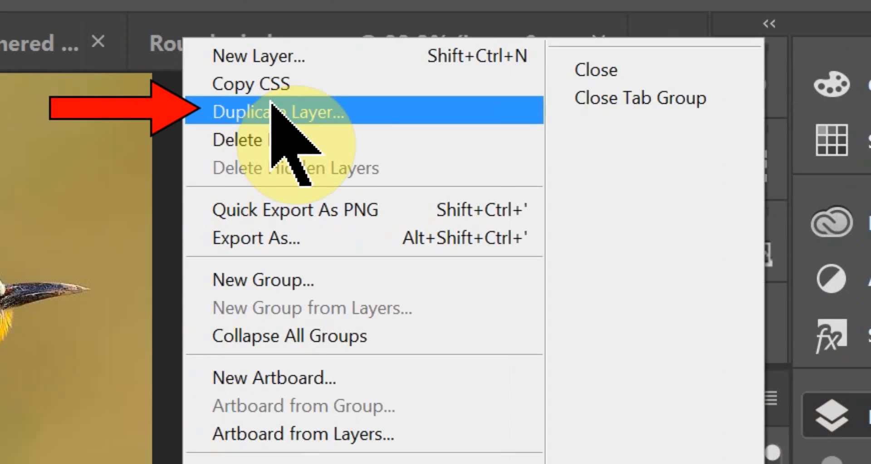
{"action": "left_click", "coordinate": [233, 113]}
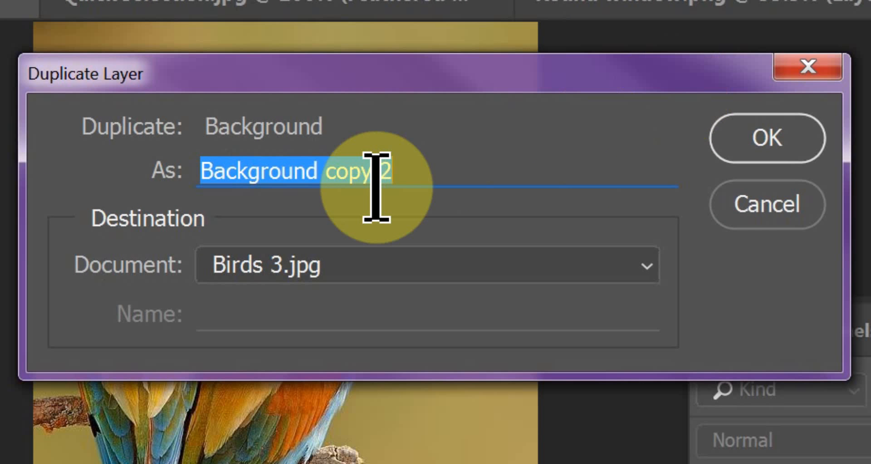
{"action": "left_click", "coordinate": [737, 149]}
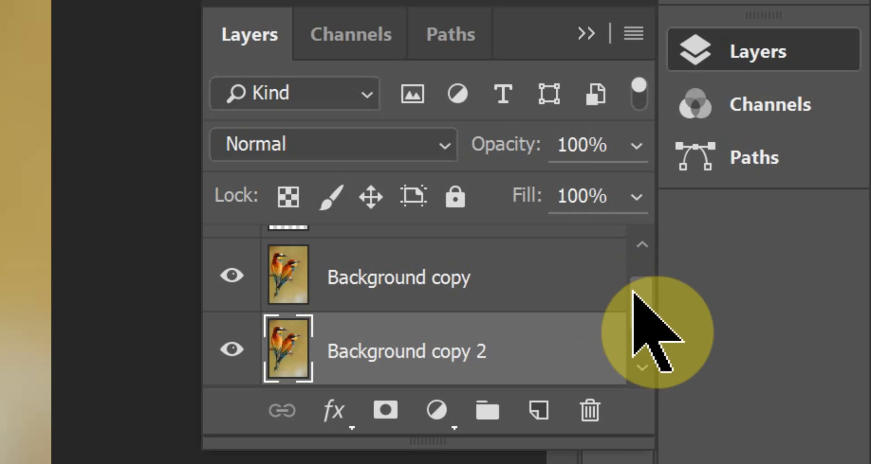
- Select the Background layer and make another full copy of it with Layer Via Copy
{"action": "scroll", "coordinate": [640, 317], "scroll_direction": "down", "scroll_amount": 1}
{"action": "left_click", "coordinate": [421, 336]}
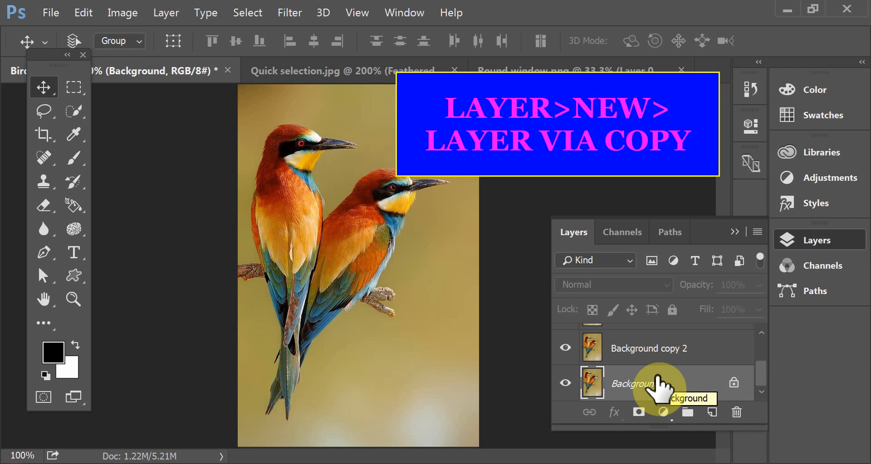
{"action": "left_click", "coordinate": [166, 13]}
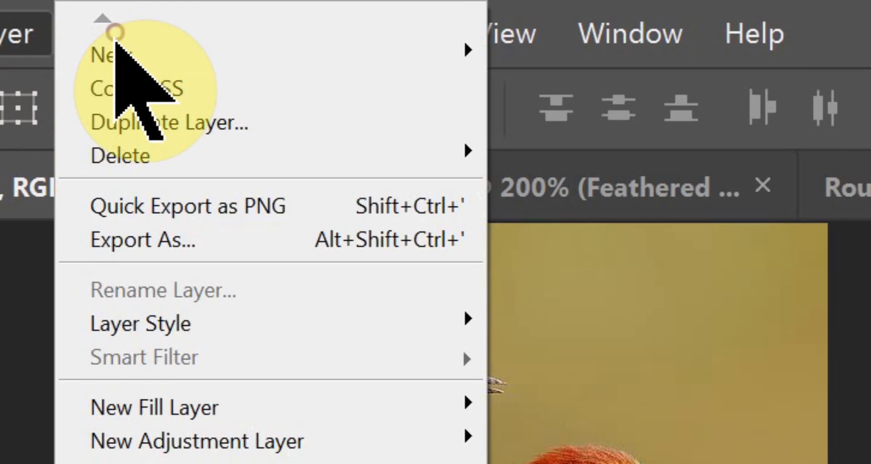
{"action": "mouse_move", "coordinate": [156, 57]}
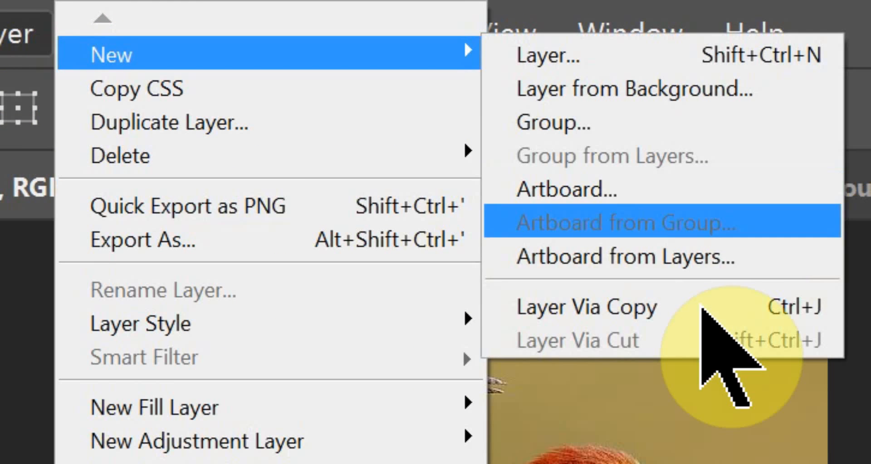
{"action": "left_click", "coordinate": [636, 304]}
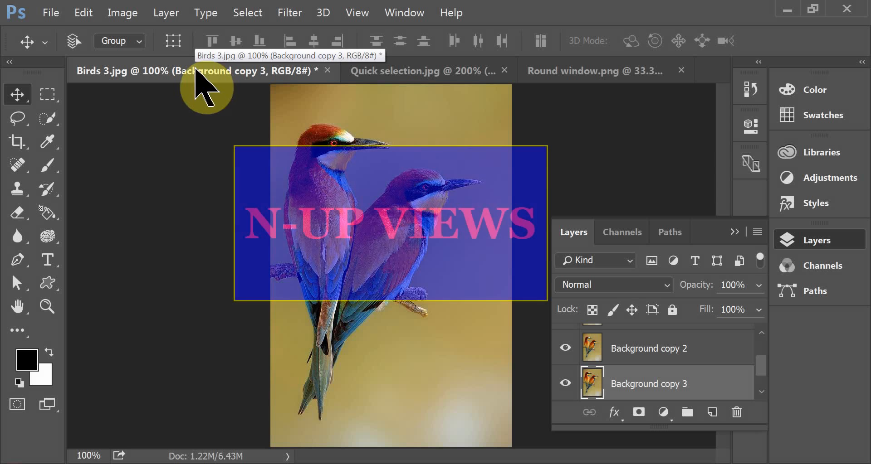
- Collapse the layer list and arrange the three open documents in the 3-up Horizontal layout
{"action": "left_click", "coordinate": [731, 233]}
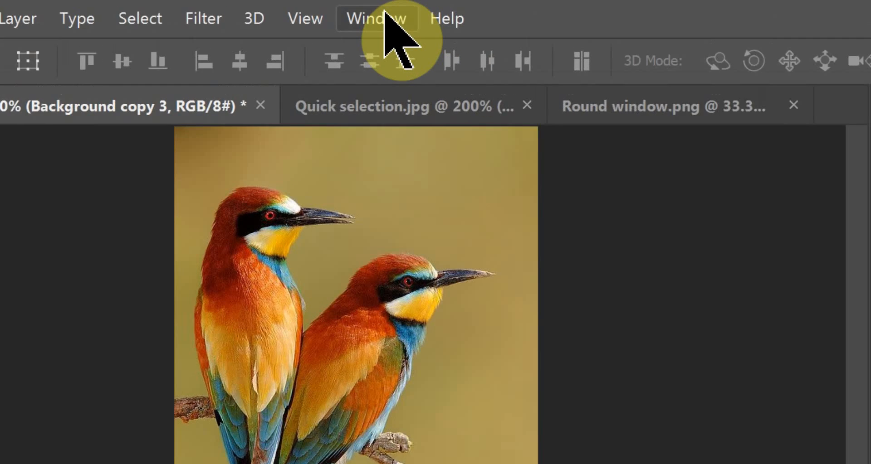
{"action": "left_click", "coordinate": [384, 13]}
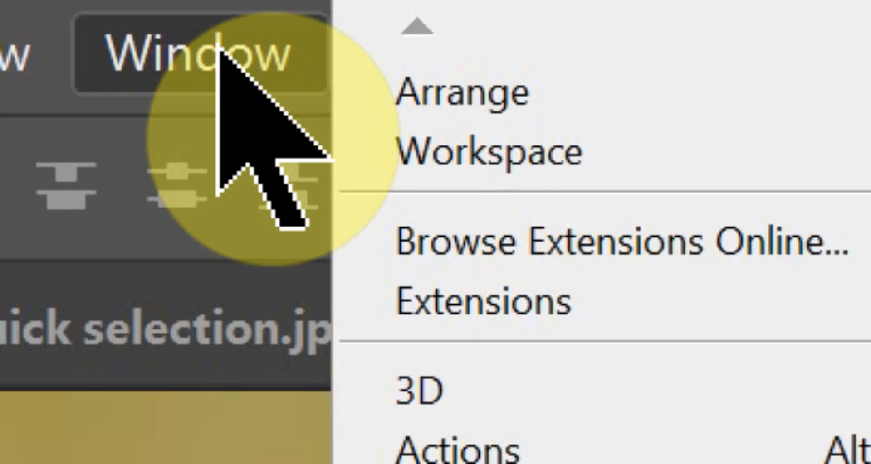
{"action": "mouse_move", "coordinate": [369, 87]}
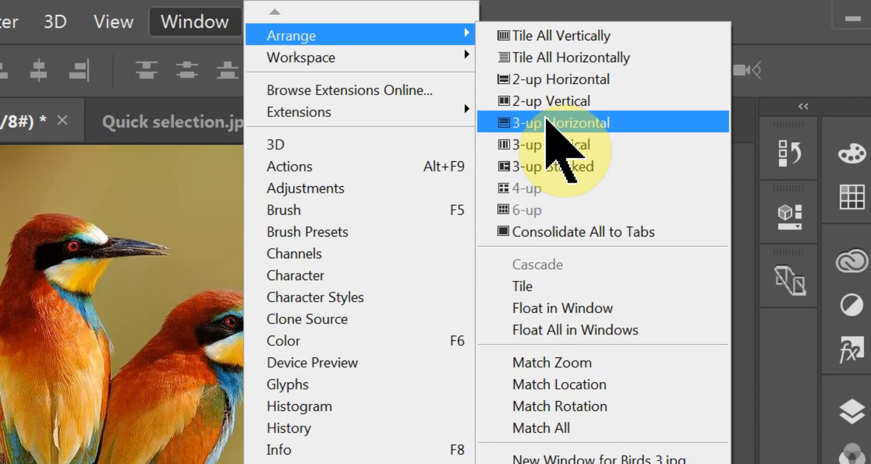
{"action": "left_click", "coordinate": [486, 176]}
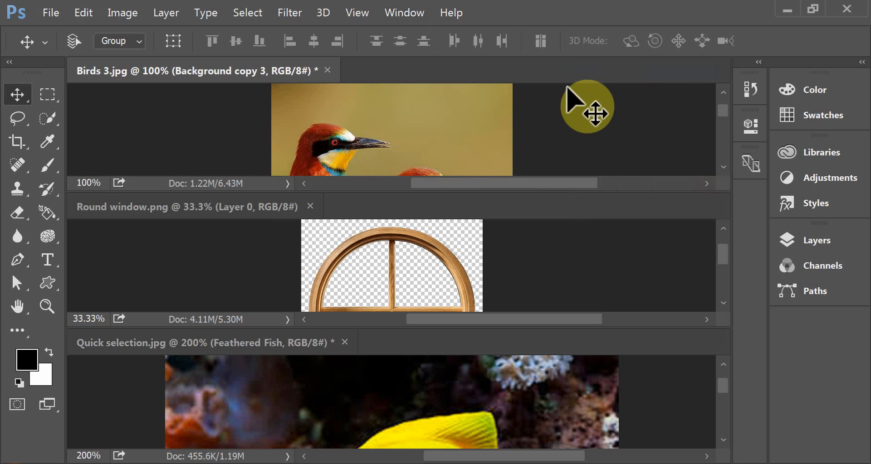
- Switch the document arrangement to the 3-up Stacked layout
{"action": "left_click", "coordinate": [408, 15]}
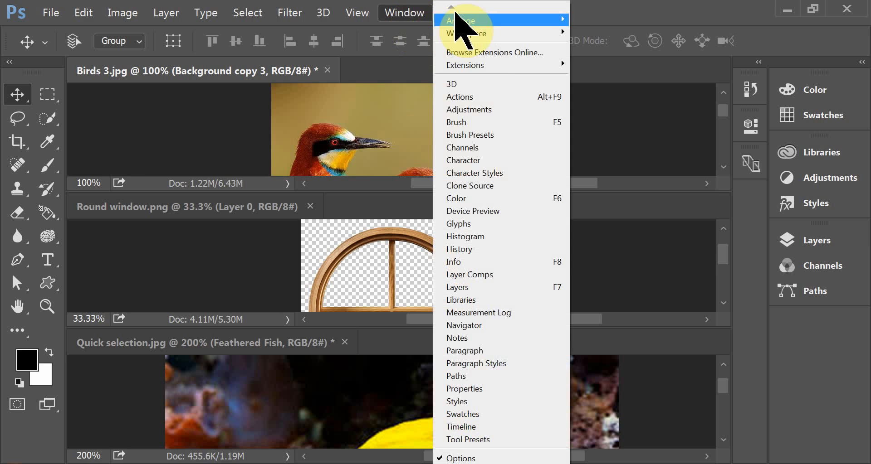
{"action": "mouse_move", "coordinate": [459, 21]}
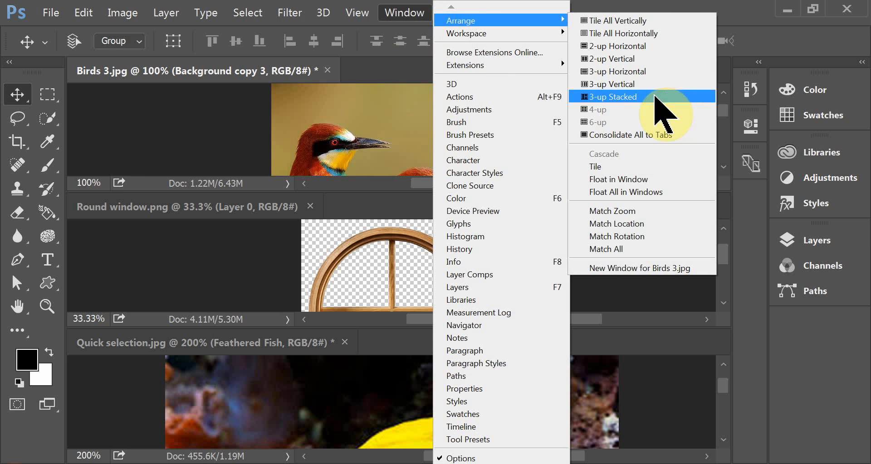
{"action": "left_click", "coordinate": [657, 96]}
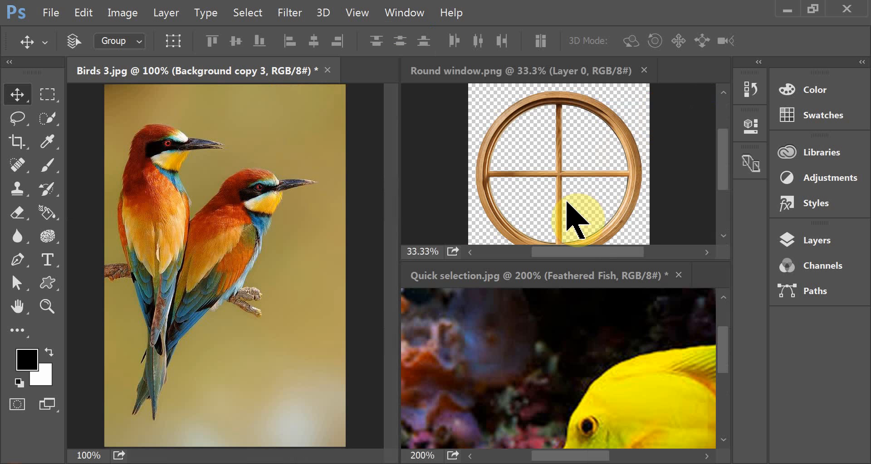
- Float all three open documents in separate windows
{"action": "left_click", "coordinate": [389, 12]}
{"action": "mouse_move", "coordinate": [460, 20]}
{"action": "left_click", "coordinate": [665, 193]}
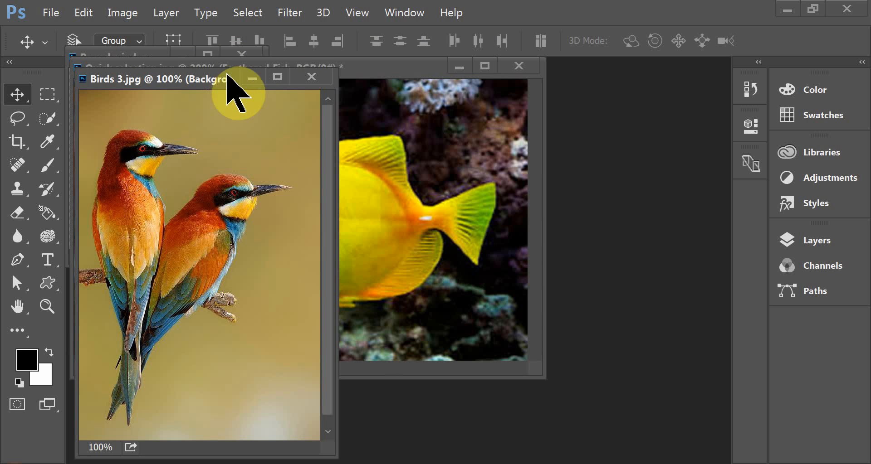
- Arrange the documents in the 2-up Vertical layout with Birds 3.jpg beside Quick selection.jpg, and show the fish document's layers
{"action": "left_click", "coordinate": [406, 12]}
{"action": "mouse_move", "coordinate": [474, 25]}
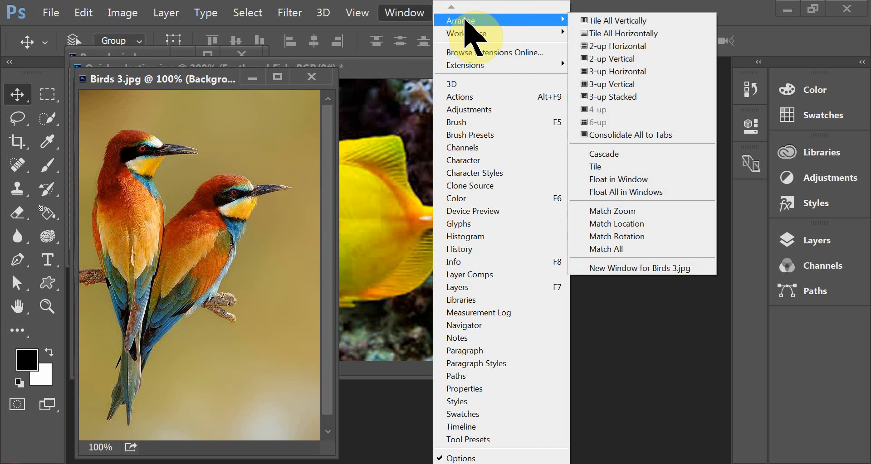
{"action": "left_click", "coordinate": [583, 24]}
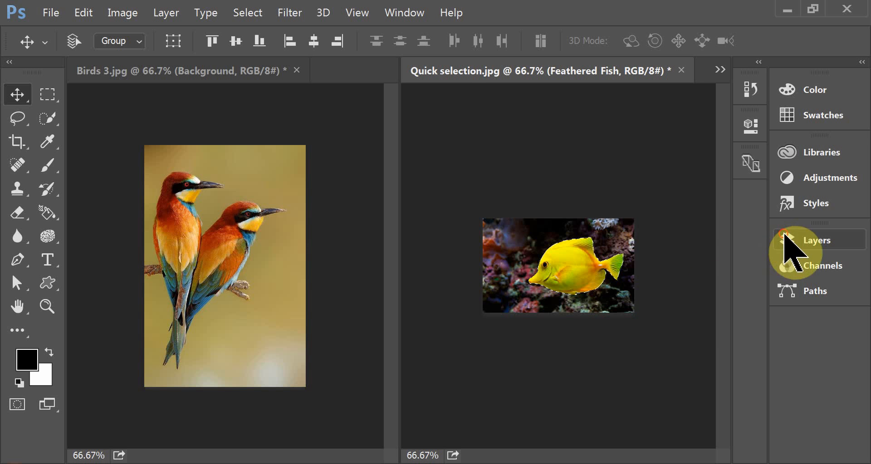
{"action": "left_click", "coordinate": [784, 239]}
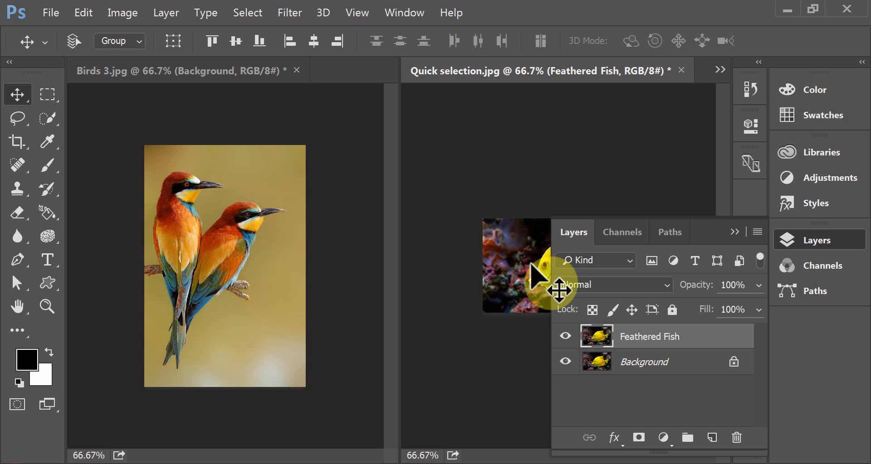
- Copy the Feathered Fish layer into Birds 3.jpg and position it below the birds, with the Background copy layer hidden
{"action": "left_click_drag", "start_coordinate": [530, 260], "coordinate": [220, 330]}
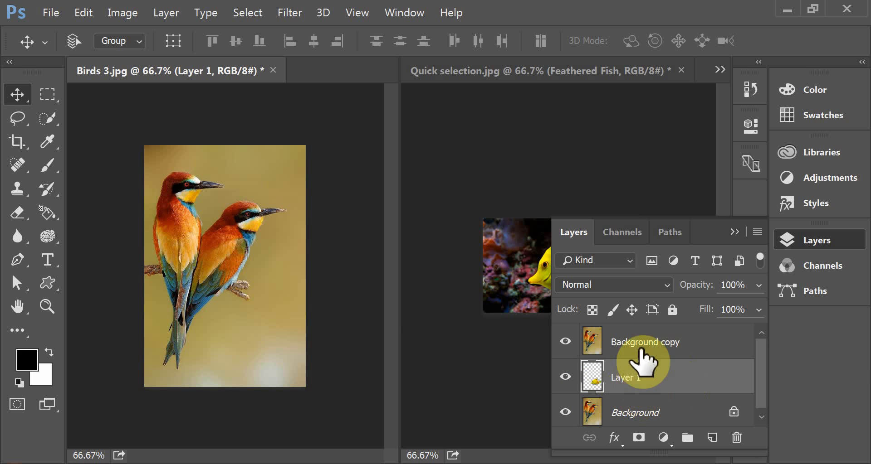
{"action": "left_click", "coordinate": [565, 343]}
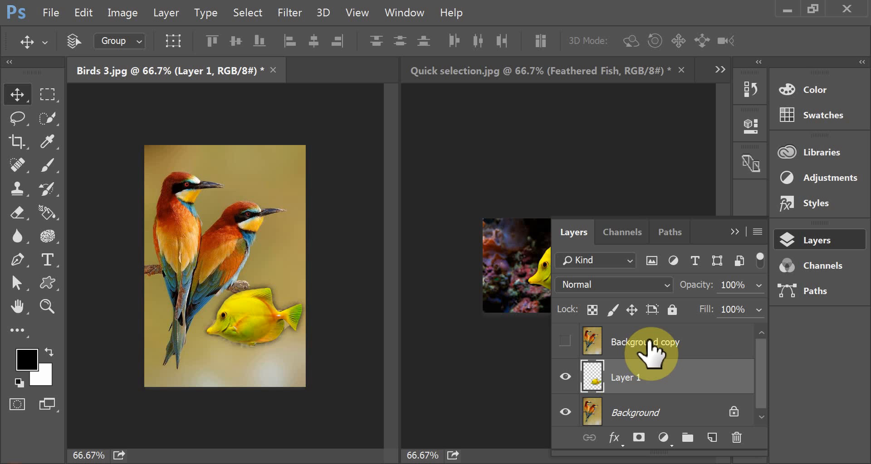
{"action": "left_click_drag", "start_coordinate": [251, 303], "coordinate": [246, 326]}
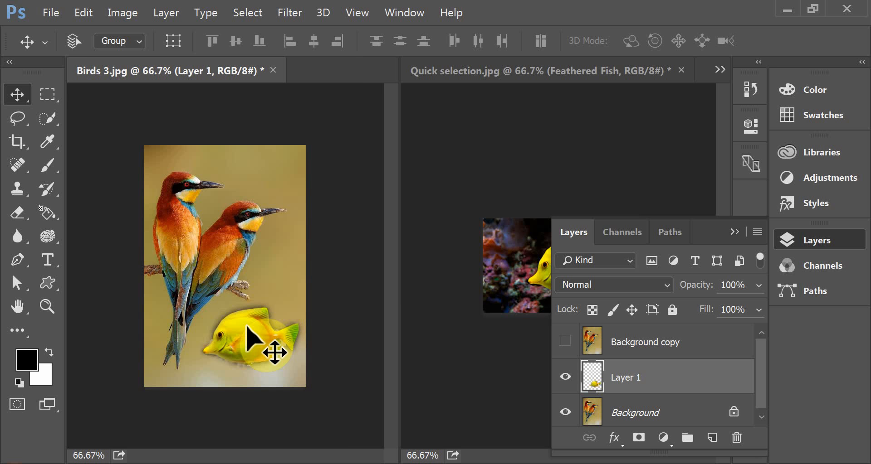
- Show the layer edges around the fish layer in Birds 3.jpg
{"action": "key", "text": "ctrl+plus"}
{"action": "key", "text": "ctrl+plus"}
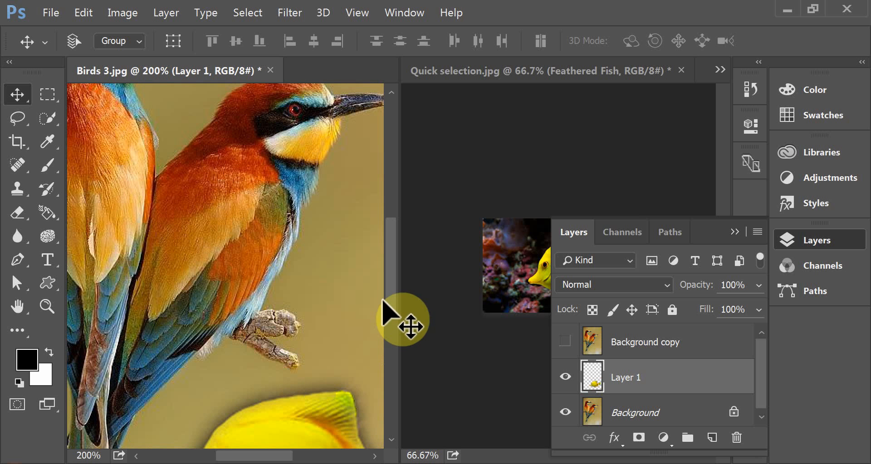
{"action": "scroll", "coordinate": [395, 308], "scroll_direction": "down", "scroll_amount": 5}
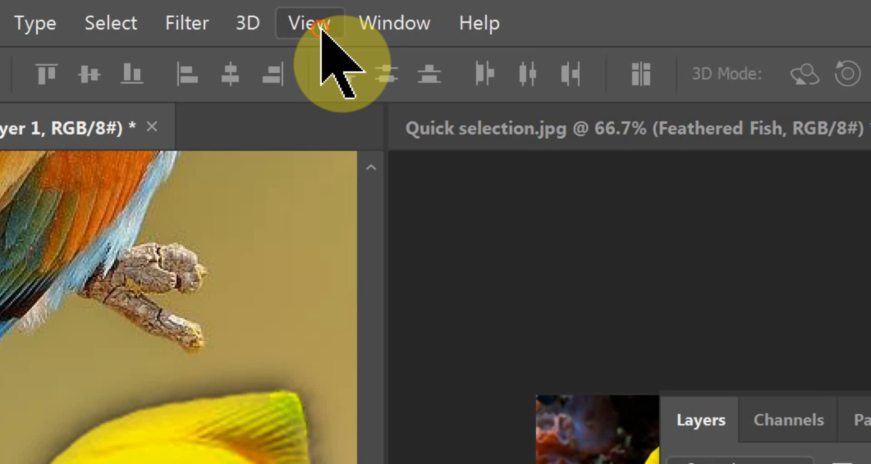
{"action": "left_click", "coordinate": [359, 14]}
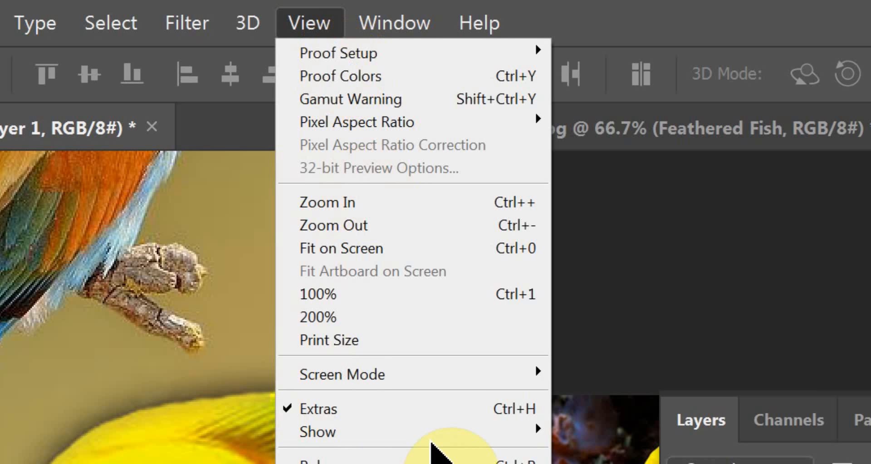
{"action": "mouse_move", "coordinate": [436, 429]}
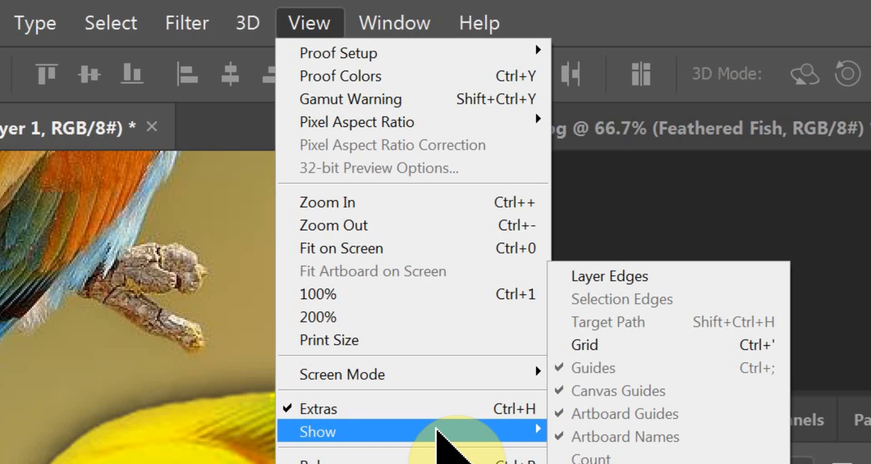
{"action": "left_click", "coordinate": [633, 275]}
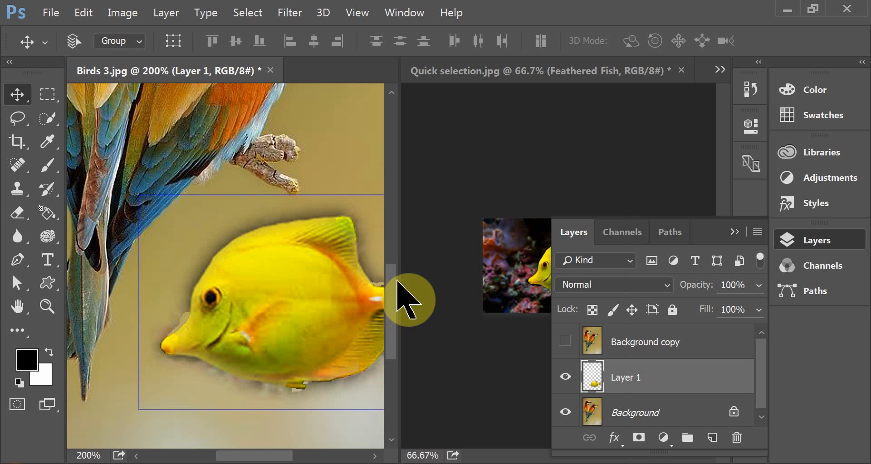
- Widen the Birds 3.jpg pane across the Quick selection.jpg pane to inspect the fish's edges
{"action": "left_click_drag", "start_coordinate": [401, 281], "coordinate": [552, 266]}
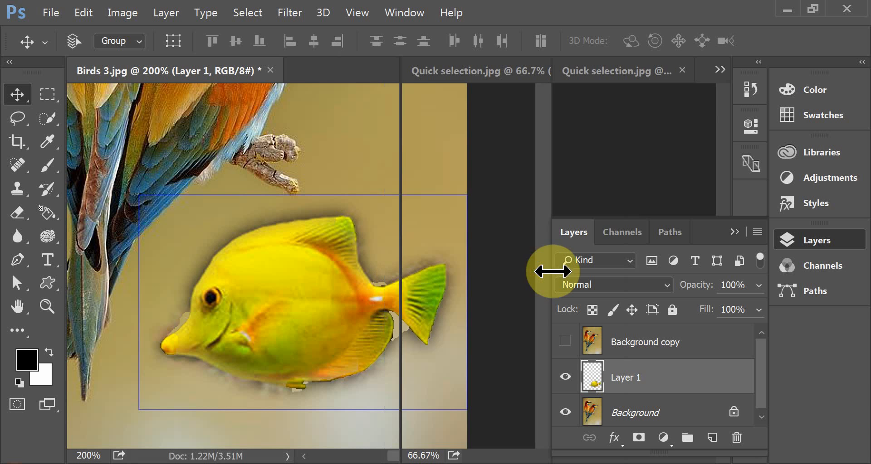
{"action": "left_click_drag", "start_coordinate": [655, 260], "coordinate": [661, 259]}
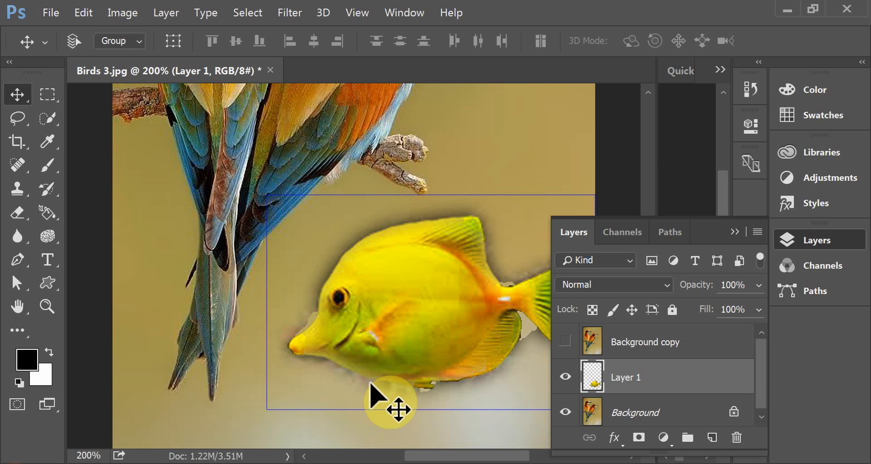
{"action": "key", "text": "ctrl"}
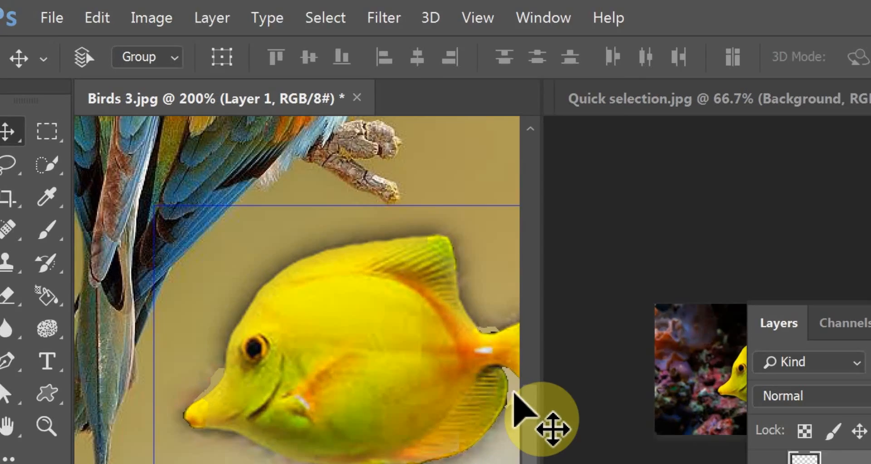
- Apply Defringe matting to the fish layer, Layer 1, in Birds 3.jpg
{"action": "left_click", "coordinate": [168, 14]}
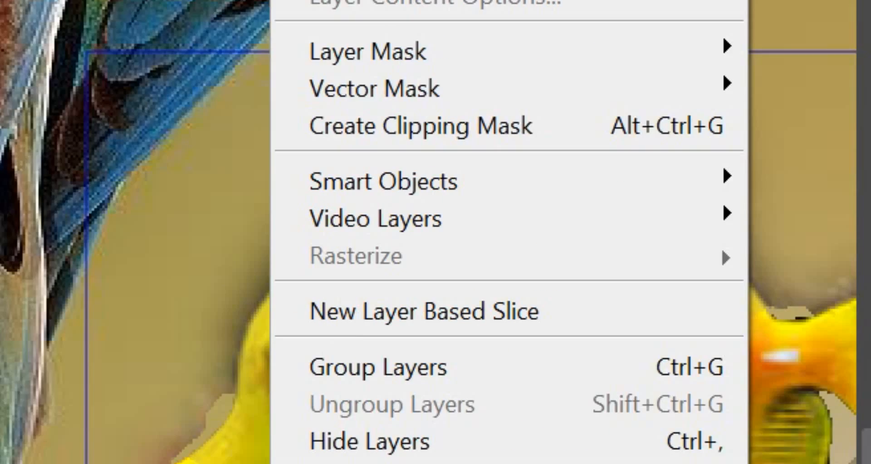
{"action": "mouse_move", "coordinate": [249, 454]}
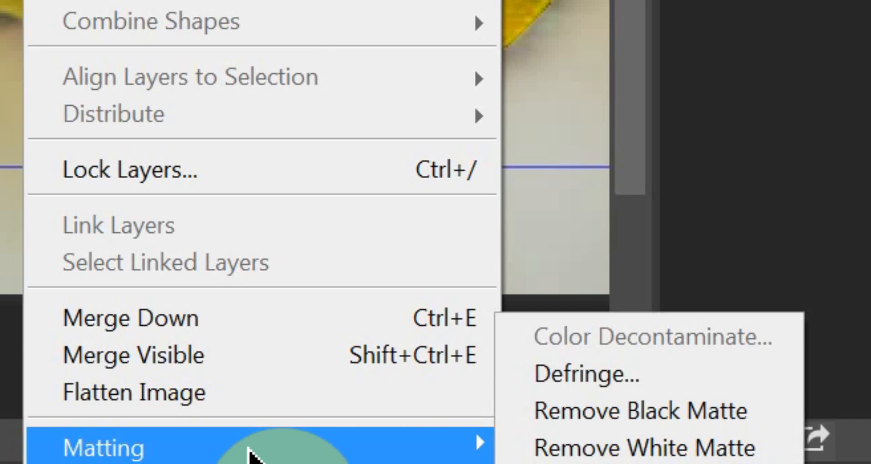
{"action": "left_click", "coordinate": [564, 371]}
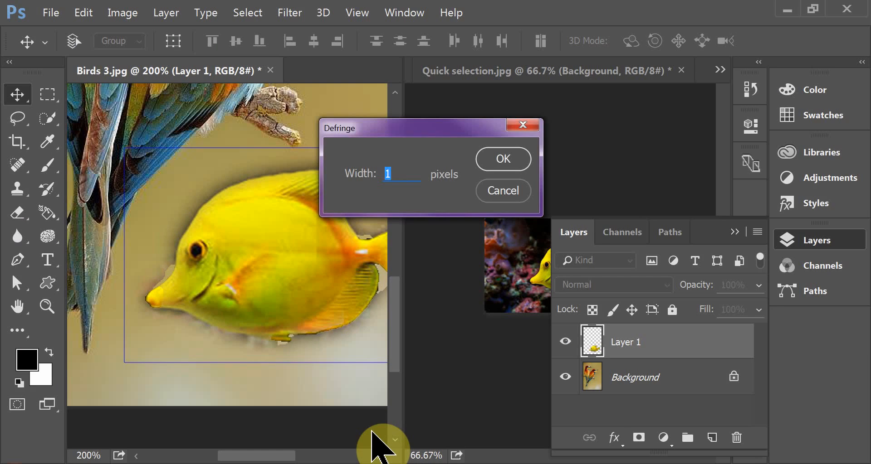
{"action": "key", "text": "Return"}
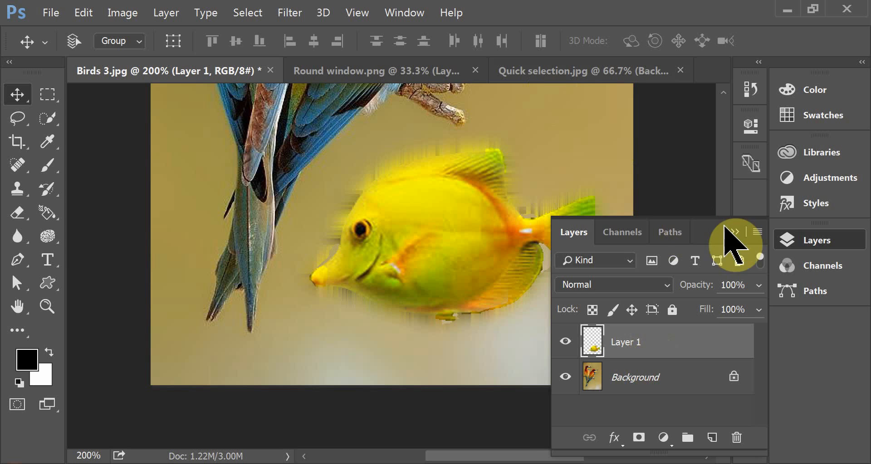
- Hide the layer list, show it again, and hide it once more to free the canvas
{"action": "left_click", "coordinate": [734, 231]}
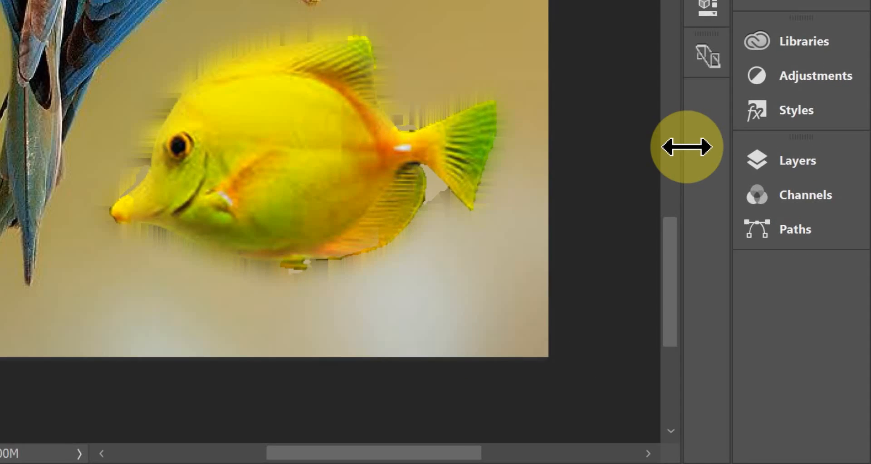
{"action": "key", "text": "F7"}
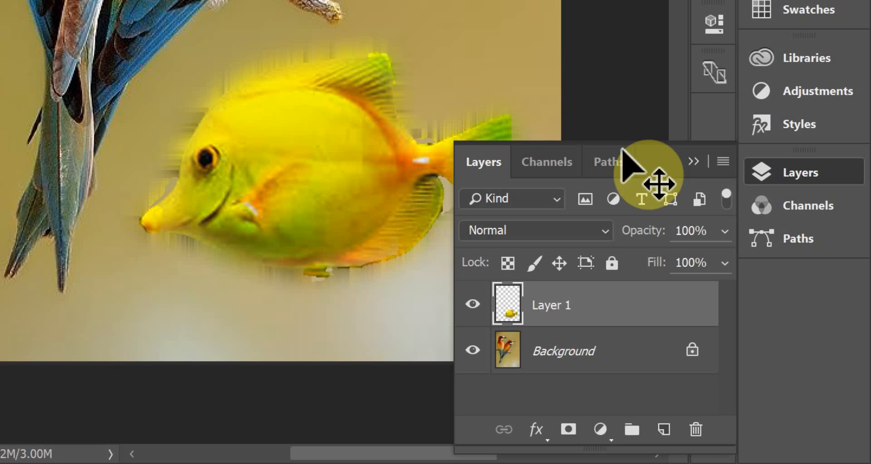
{"action": "left_click", "coordinate": [692, 162]}
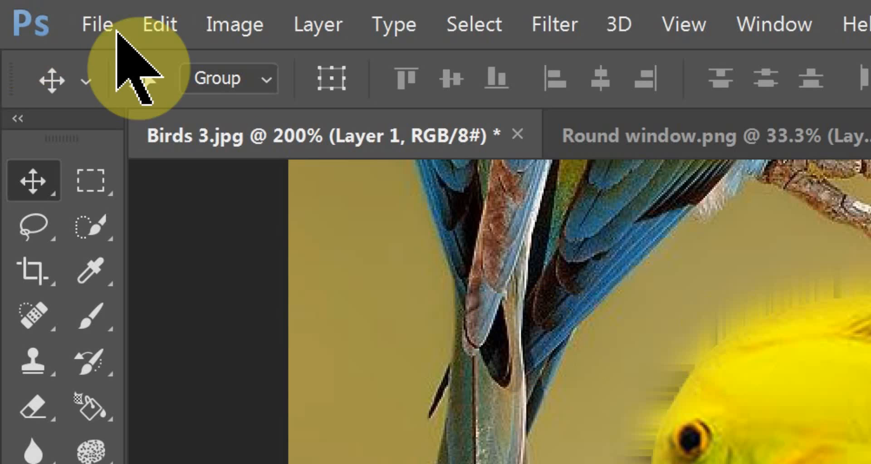
- Free-transform the fish layer, shrinking it proportionally and rotating it counterclockwise so its head tilts down
{"action": "left_click", "coordinate": [170, 23]}
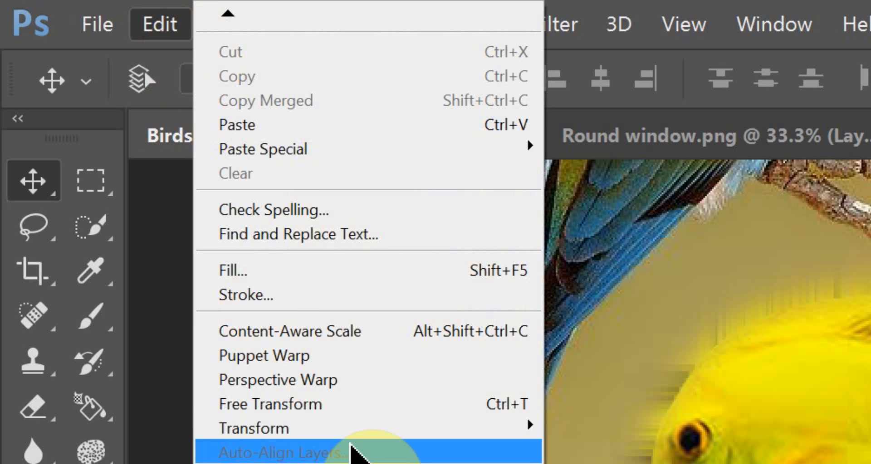
{"action": "left_click", "coordinate": [349, 397]}
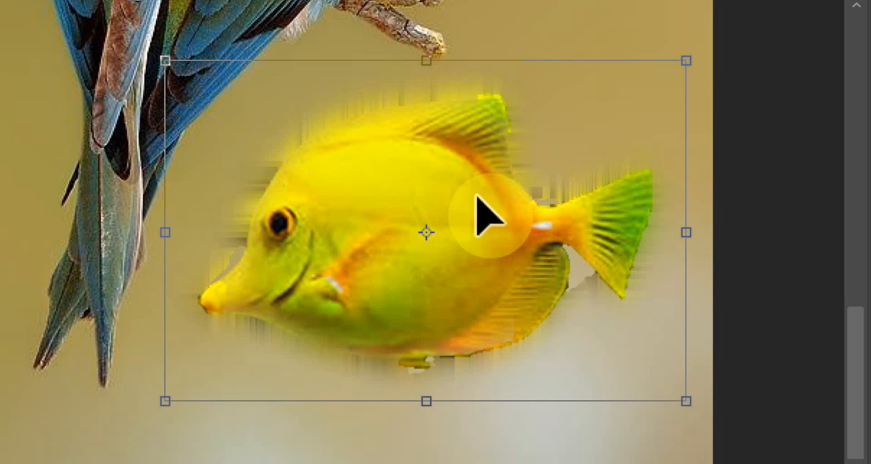
{"action": "mouse_move", "coordinate": [473, 198]}
{"action": "left_mouse_down"}
{"action": "mouse_move", "coordinate": [399, 13]}
{"action": "mouse_move", "coordinate": [521, 73]}
{"action": "mouse_move", "coordinate": [521, 145]}
{"action": "mouse_move", "coordinate": [488, 210]}
{"action": "mouse_move", "coordinate": [475, 209]}
{"action": "left_mouse_up"}
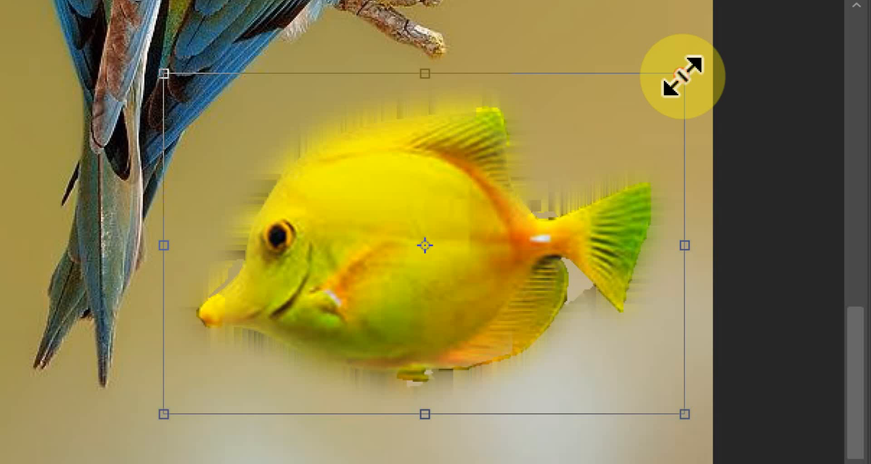
{"action": "left_click_drag", "start_coordinate": [683, 75], "coordinate": [669, 87]}
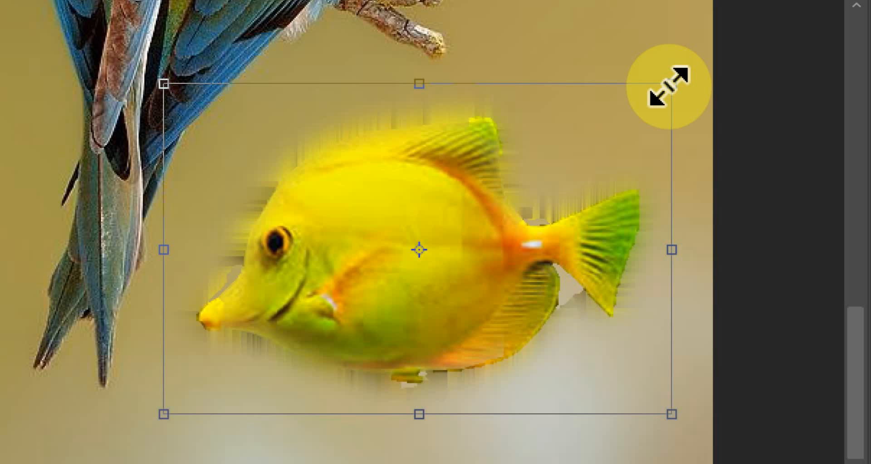
{"action": "key", "text": "shift"}
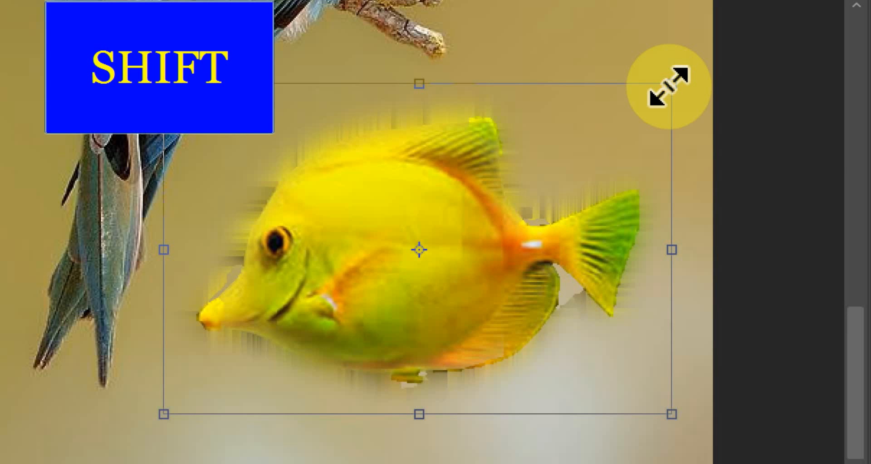
{"action": "left_click_drag", "start_coordinate": [669, 86], "coordinate": [565, 156]}
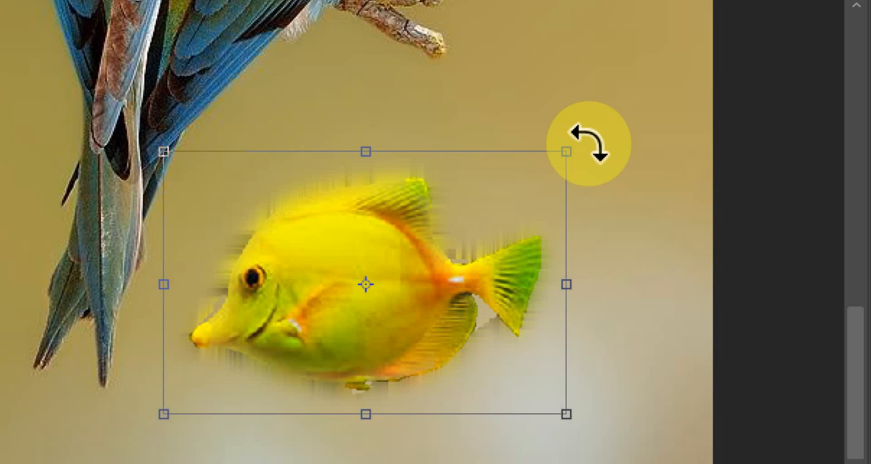
{"action": "left_click_drag", "start_coordinate": [588, 144], "coordinate": [431, 195]}
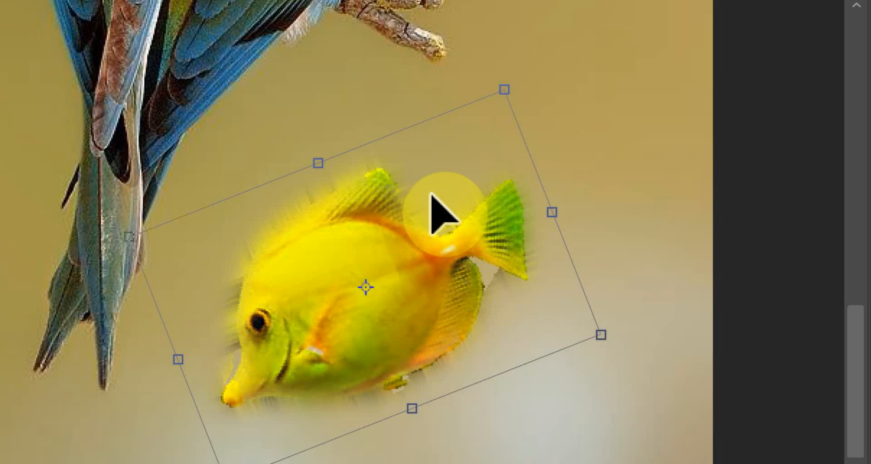
- Try distorting the fish by its individual corner and side handles, and discard the whole transformation
{"action": "key", "text": "ctrl"}
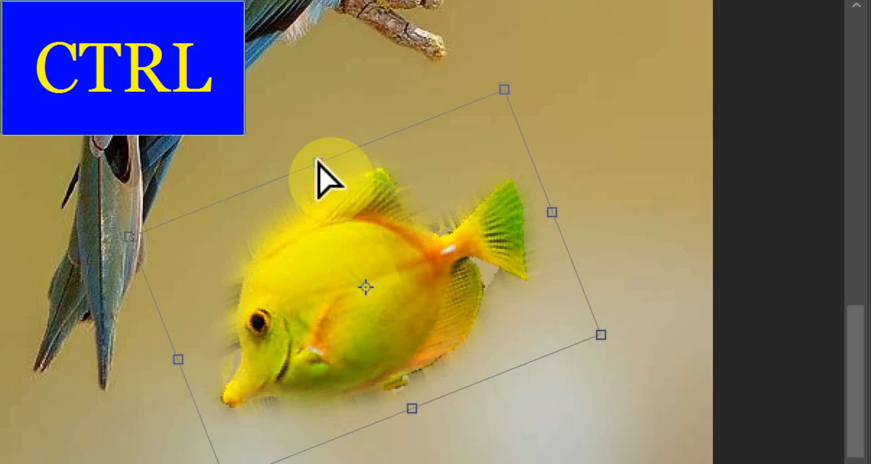
{"action": "left_click_drag", "start_coordinate": [318, 160], "coordinate": [299, 108]}
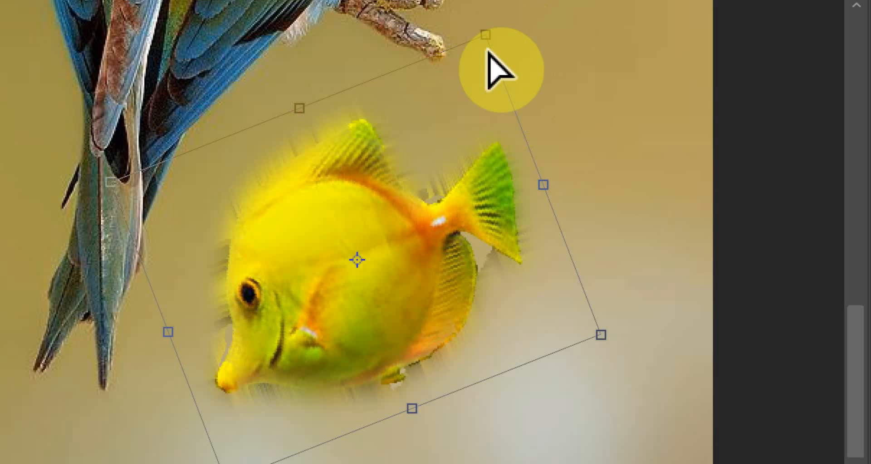
{"action": "left_click_drag", "start_coordinate": [486, 36], "coordinate": [647, 19]}
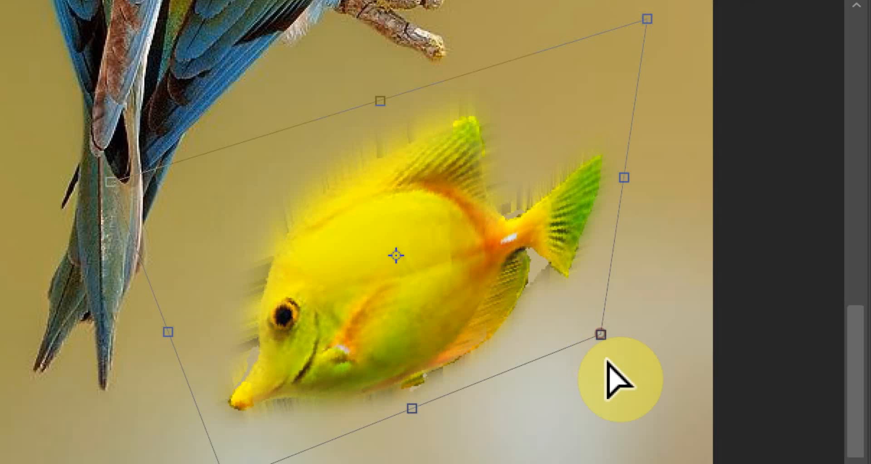
{"action": "left_click_drag", "start_coordinate": [601, 335], "coordinate": [639, 463]}
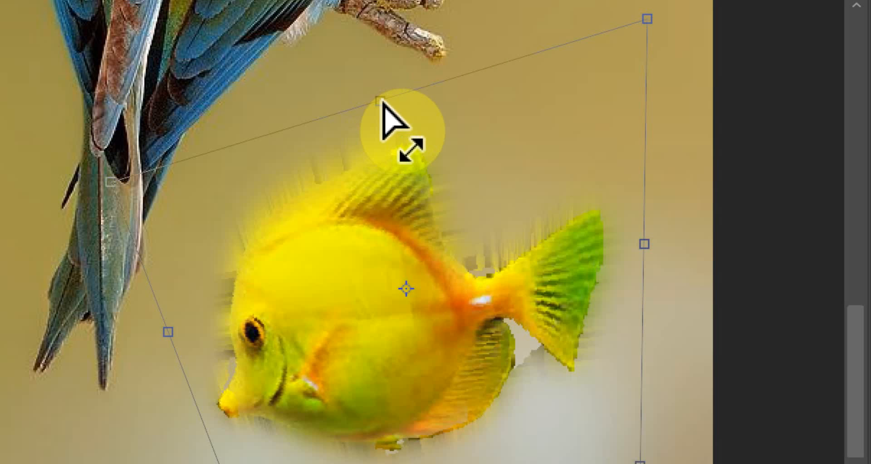
{"action": "left_click_drag", "start_coordinate": [382, 103], "coordinate": [635, 347]}
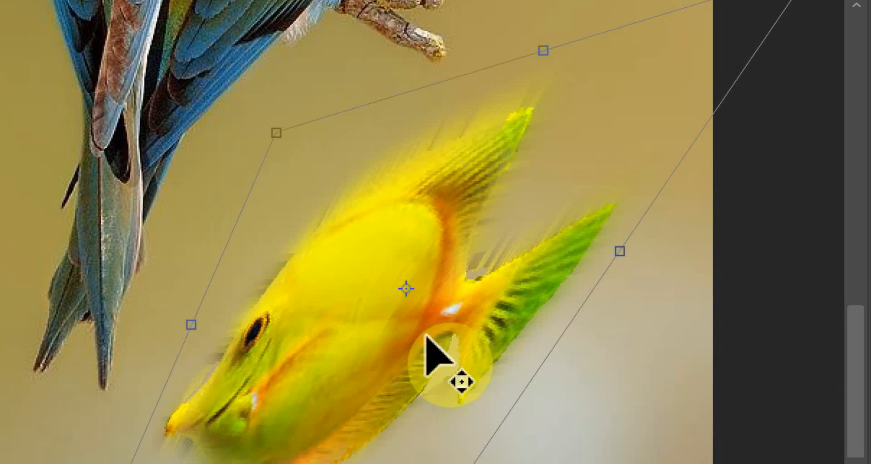
{"action": "left_click_drag", "start_coordinate": [190, 341], "coordinate": [1, 390]}
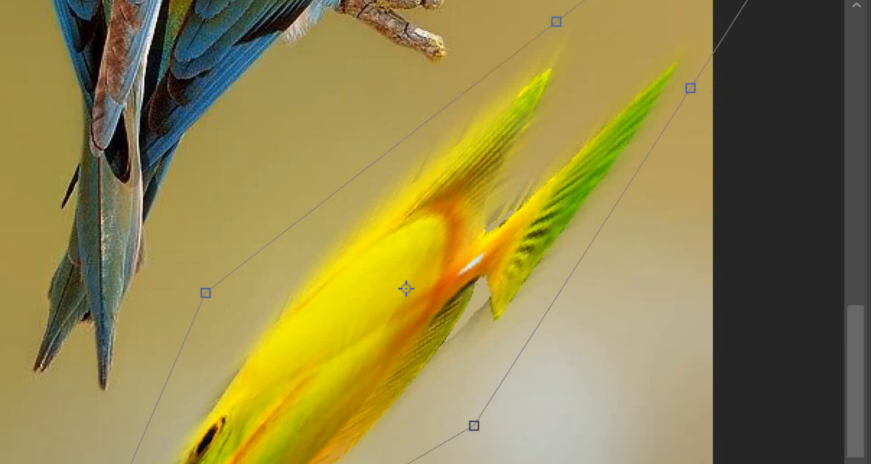
{"action": "left_click_drag", "start_coordinate": [350, 277], "coordinate": [369, 143]}
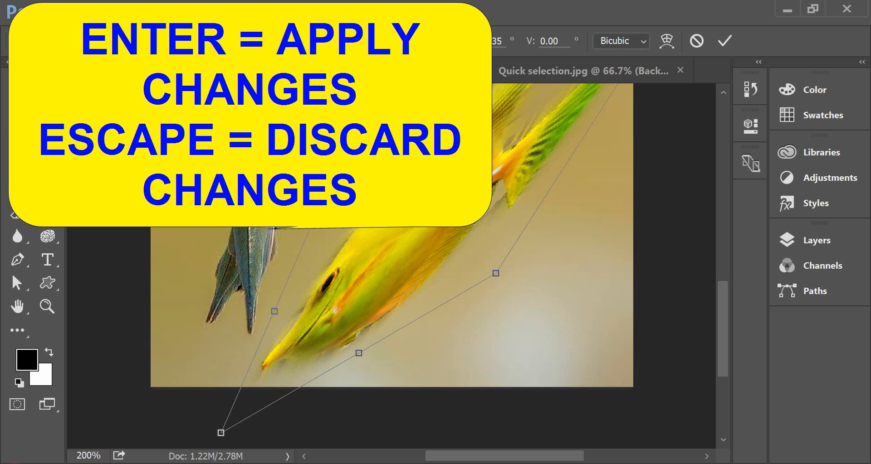
{"action": "key", "text": "Escape"}
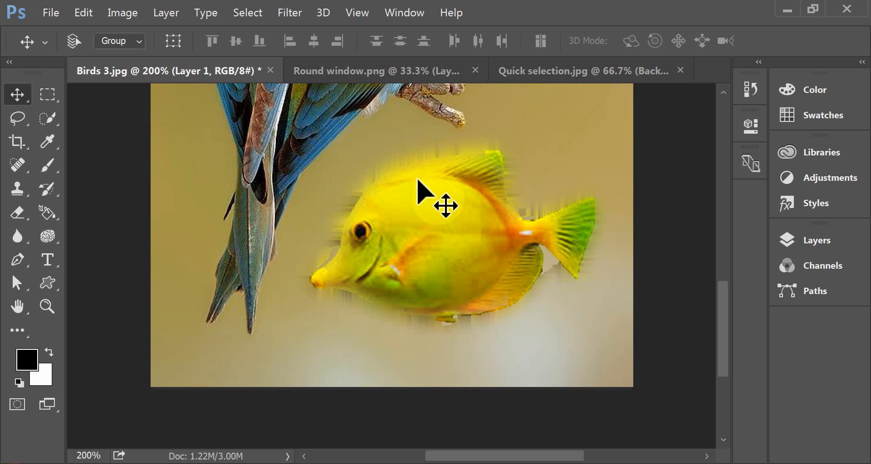
- View the Round window.png document and switch to Round hay bale.jpg
{"action": "left_click", "coordinate": [124, 73]}
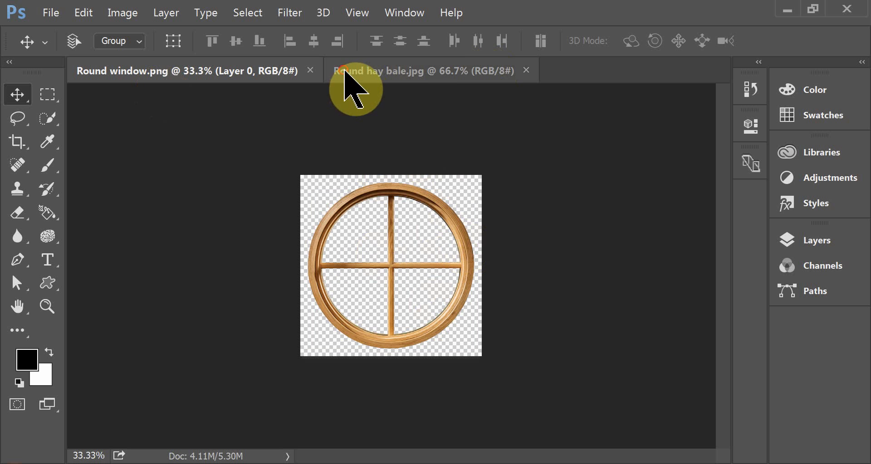
{"action": "left_click", "coordinate": [352, 73]}
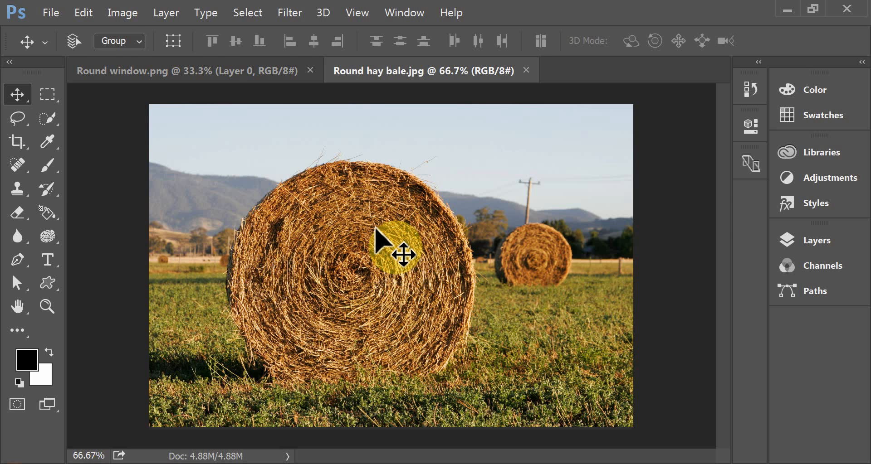
- Switch from the Rectangular Marquee tool to the Elliptical Marquee tool for selecting the round hay bale
{"action": "left_click", "coordinate": [51, 98]}
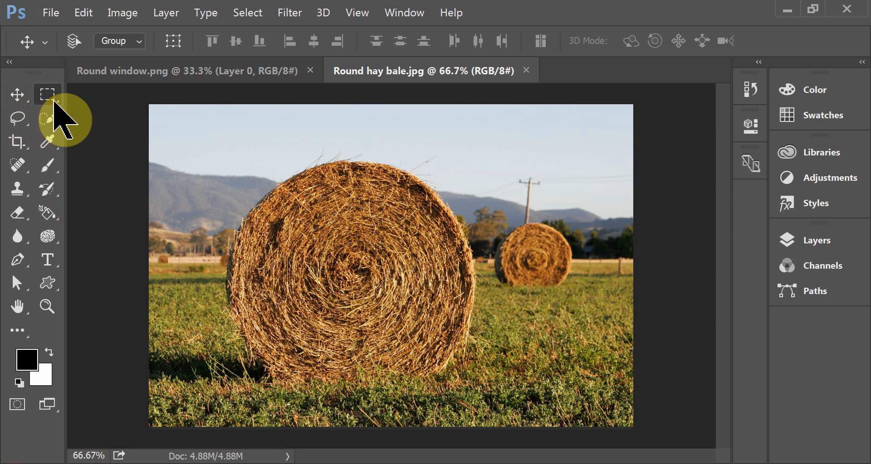
{"action": "right_click", "coordinate": [53, 102]}
{"action": "left_click", "coordinate": [94, 113]}
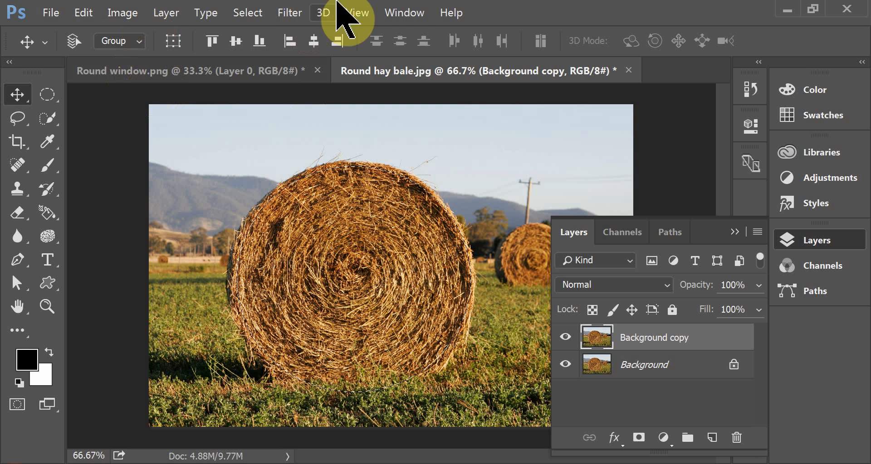
- Arrange the two documents as 2-up Vertical and move a copy of the selected hay bale into Round window.png
{"action": "left_click", "coordinate": [391, 13]}
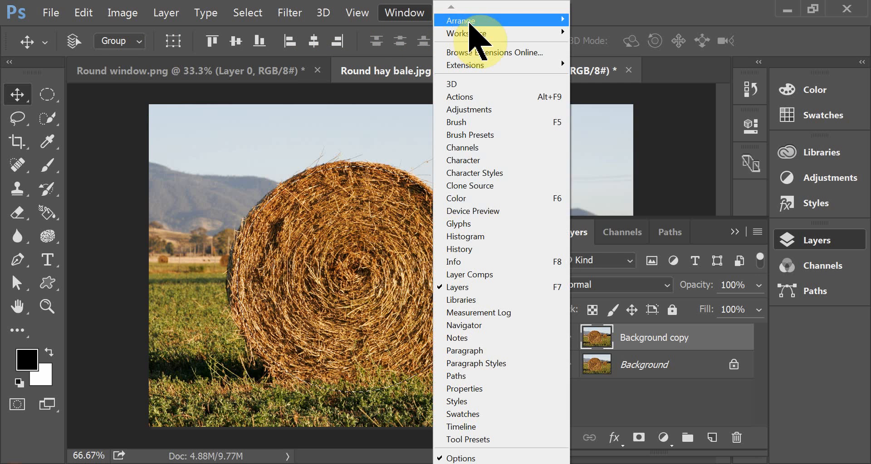
{"action": "mouse_move", "coordinate": [460, 21]}
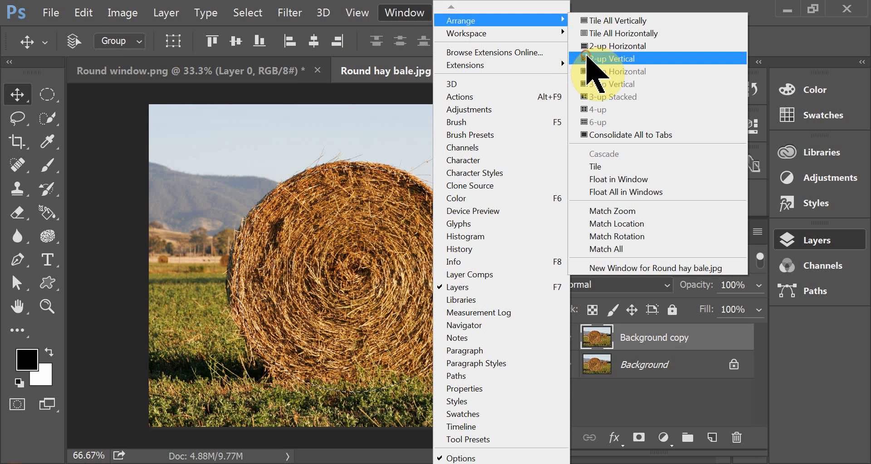
{"action": "left_click", "coordinate": [589, 58]}
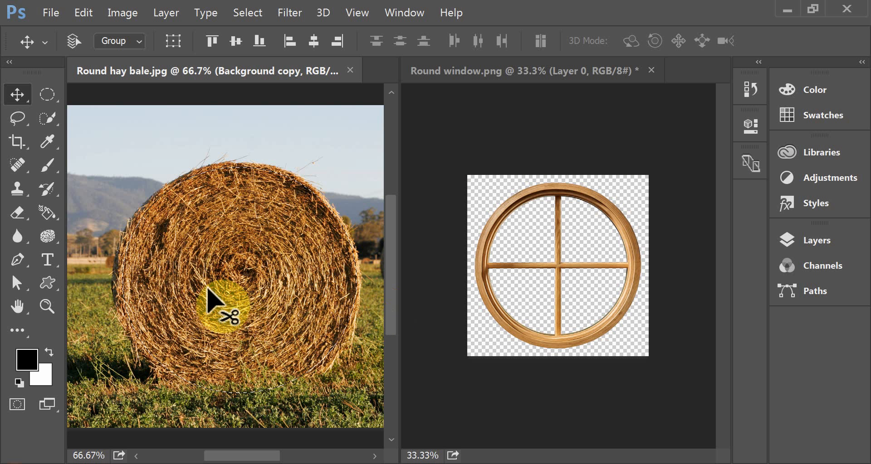
{"action": "left_click_drag", "start_coordinate": [205, 287], "coordinate": [482, 265]}
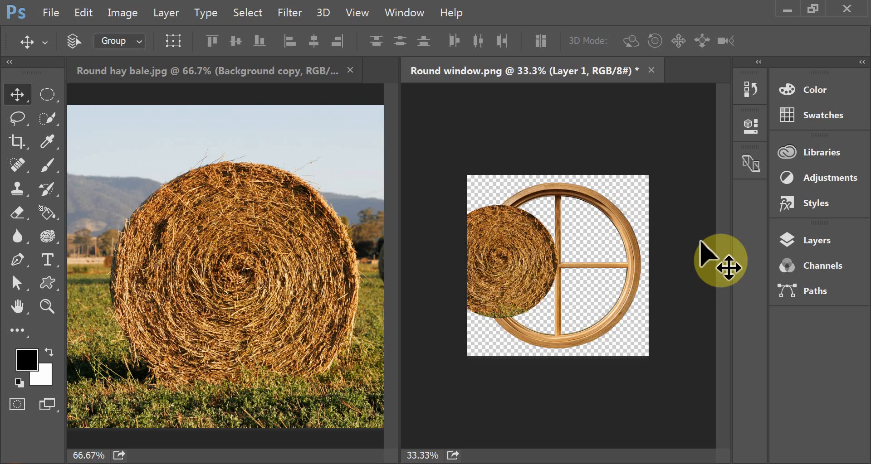
- Select both the hay bale layer and the window layer in Round window.png and link them together
{"action": "left_click", "coordinate": [785, 240]}
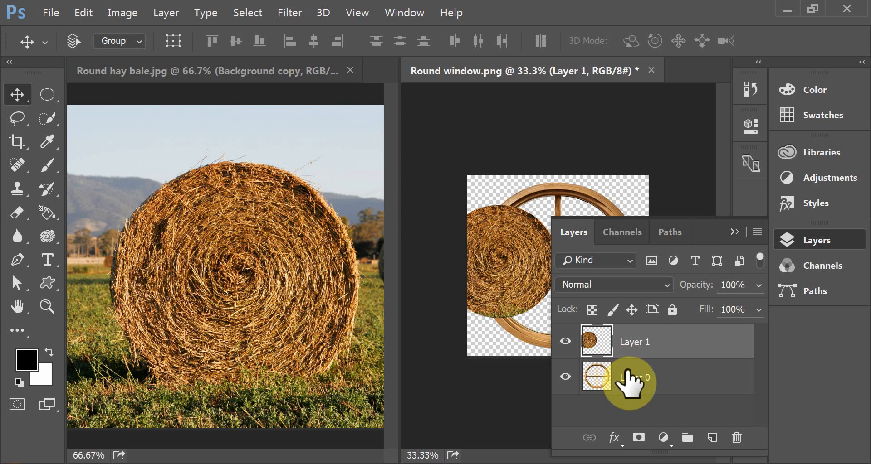
{"action": "left_click", "coordinate": [627, 372], "text": "shift"}
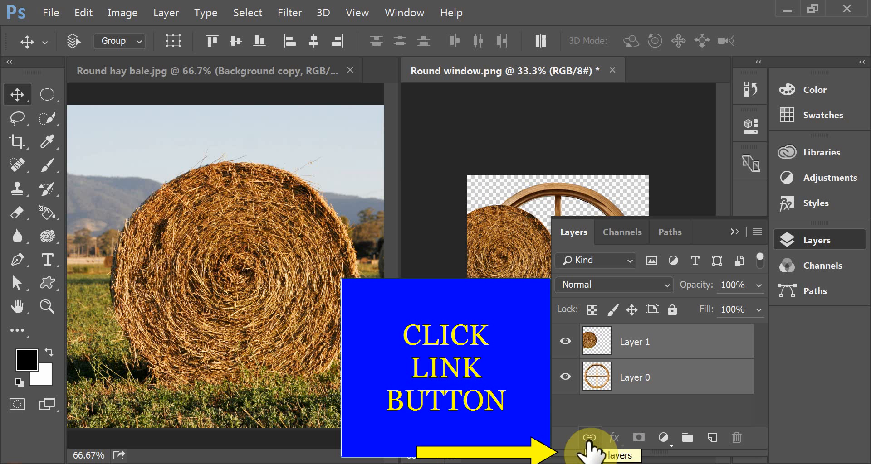
{"action": "left_click", "coordinate": [588, 441]}
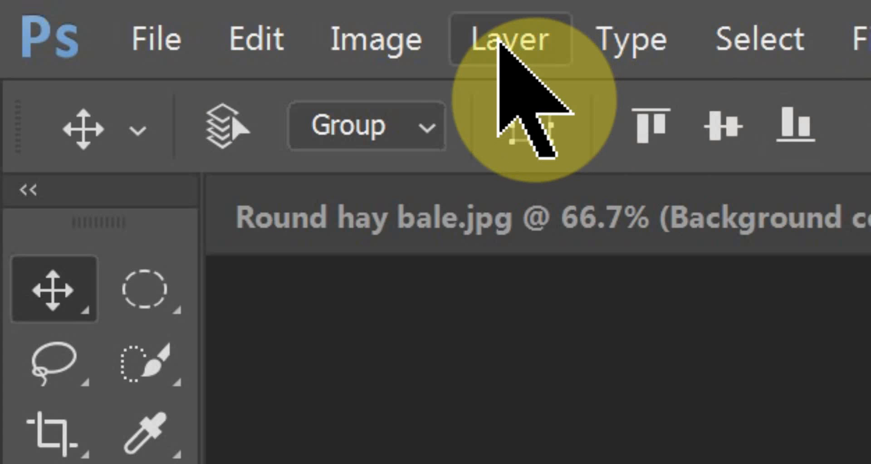
- Align the linked hay bale and window layers by their vertical centers and horizontal centers
{"action": "left_click", "coordinate": [163, 12]}
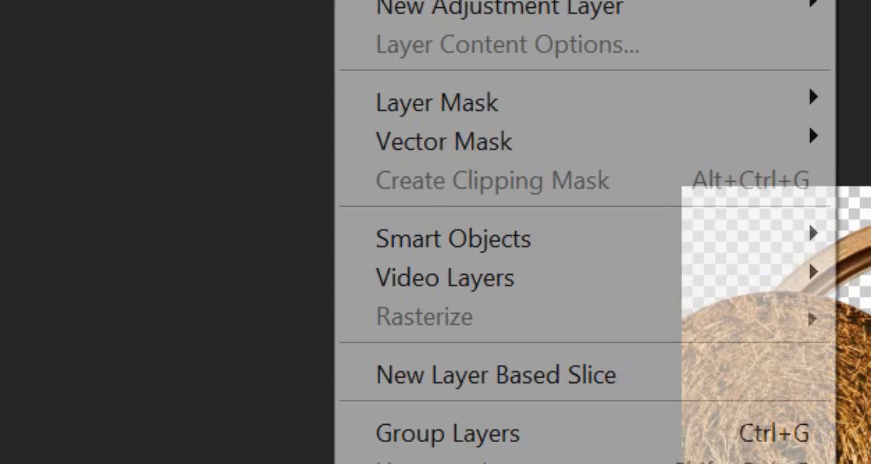
{"action": "mouse_move", "coordinate": [186, 194]}
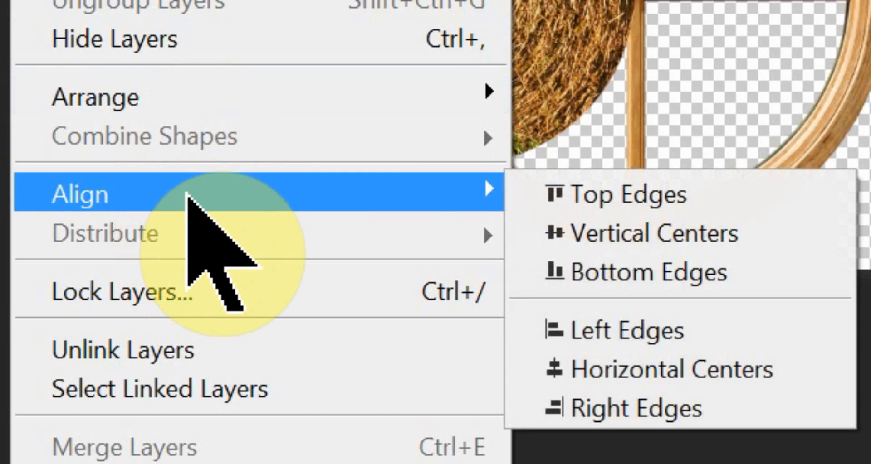
{"action": "left_click", "coordinate": [595, 234]}
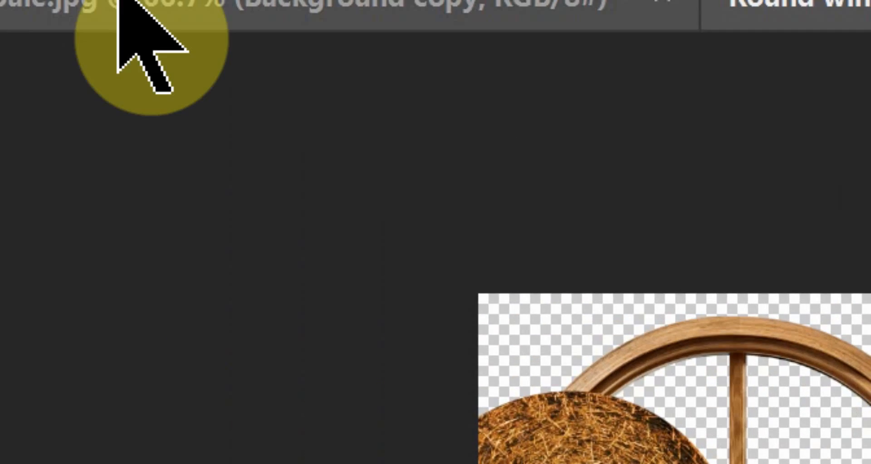
{"action": "left_click", "coordinate": [344, 41]}
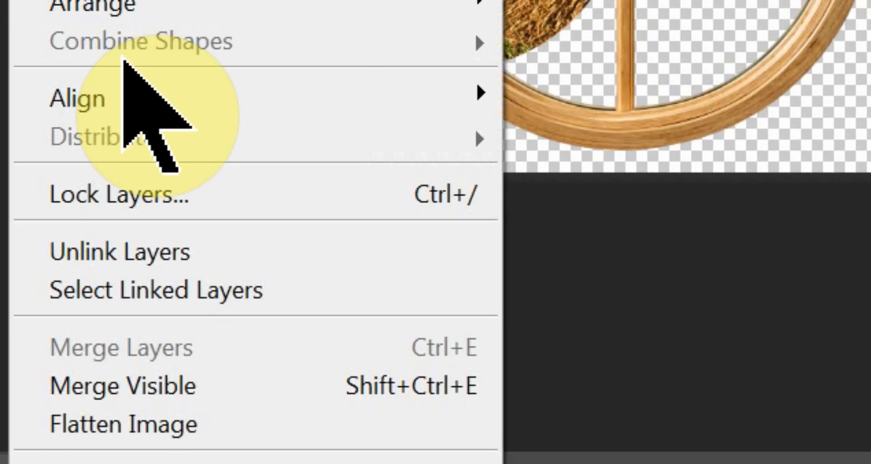
{"action": "mouse_move", "coordinate": [124, 100]}
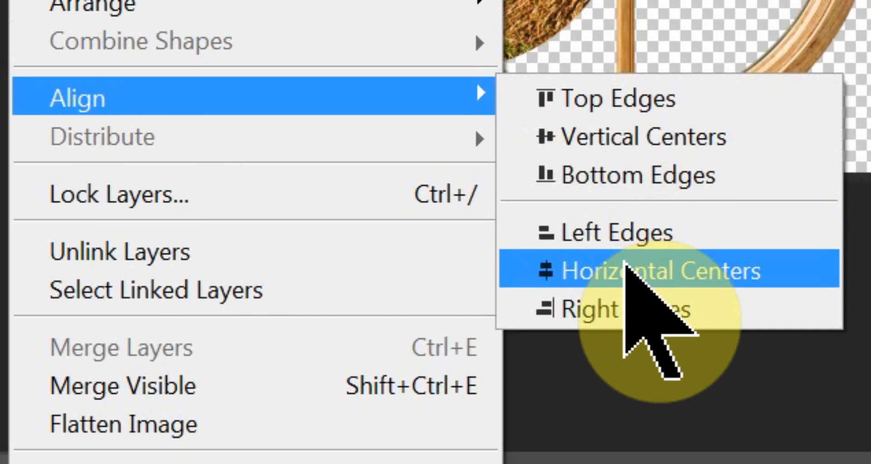
{"action": "left_click", "coordinate": [625, 264]}
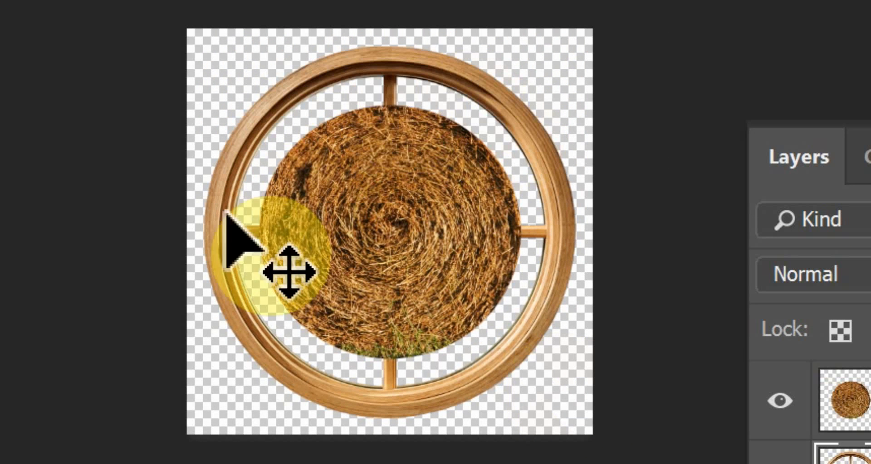